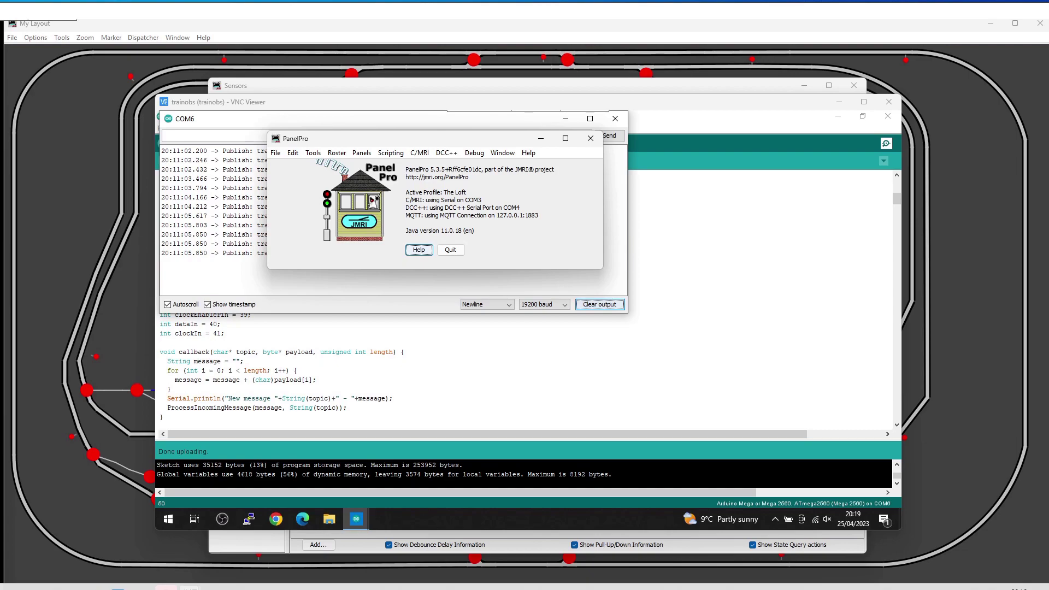
# Step: Review the published sensor messages in the COM6 serial monitor and the mosquitto_sub command window, and bring up the Sensors table
pyautogui.click(283, 118)
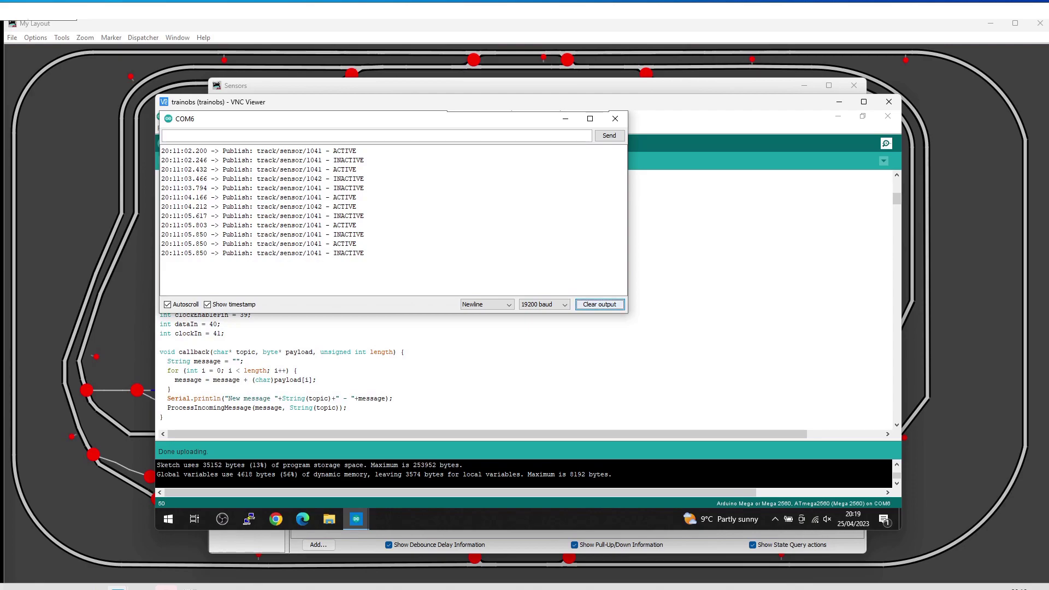
pyautogui.moveTo(0, 154); pyautogui.dragTo(443, 151)
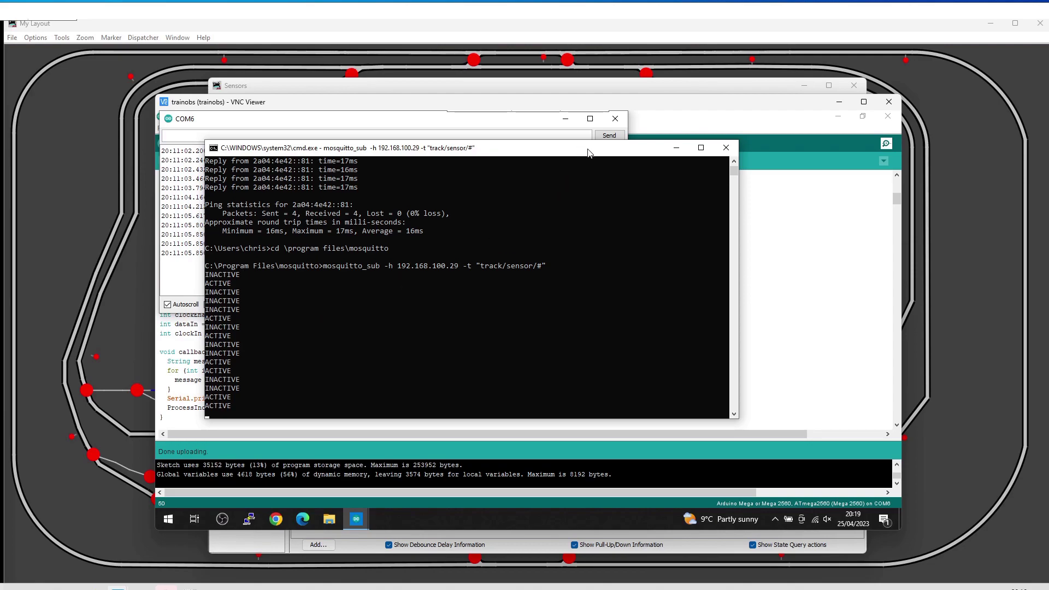
pyautogui.moveTo(590, 152); pyautogui.dragTo(181, 157)
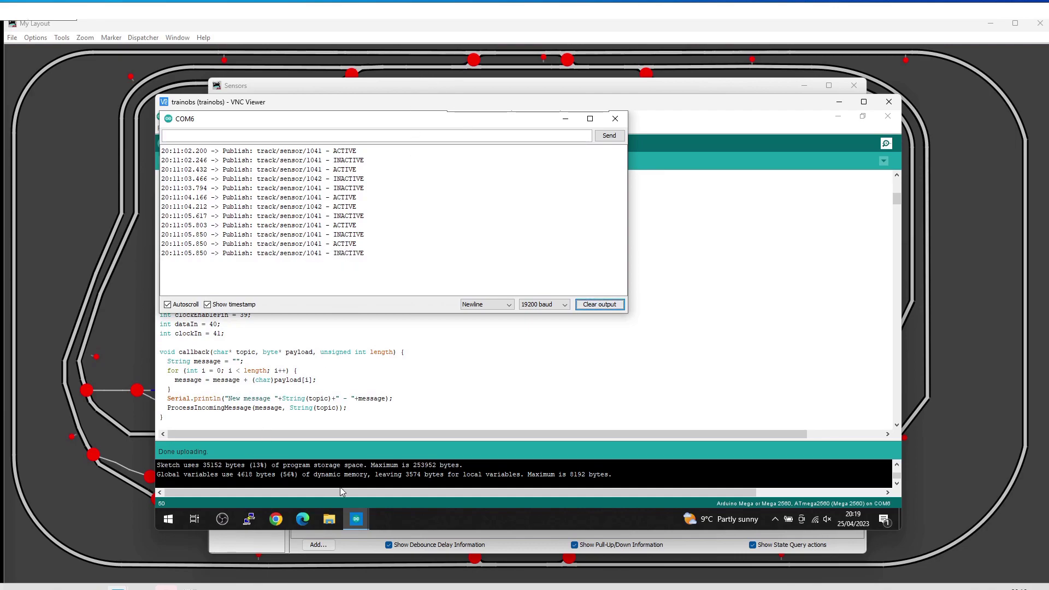
pyautogui.click(246, 87)
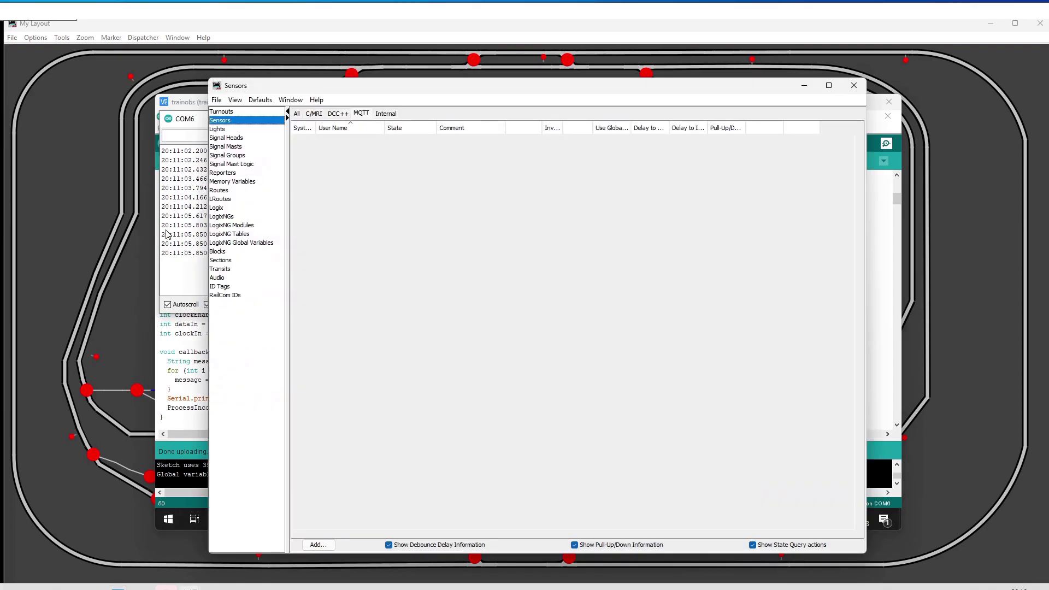
pyautogui.click(135, 344)
# Step: Review the MQTT connection in PanelPro's preferences, including its additional connection settings and topics, and close the preferences
pyautogui.hotkey('alt', 'Tab')
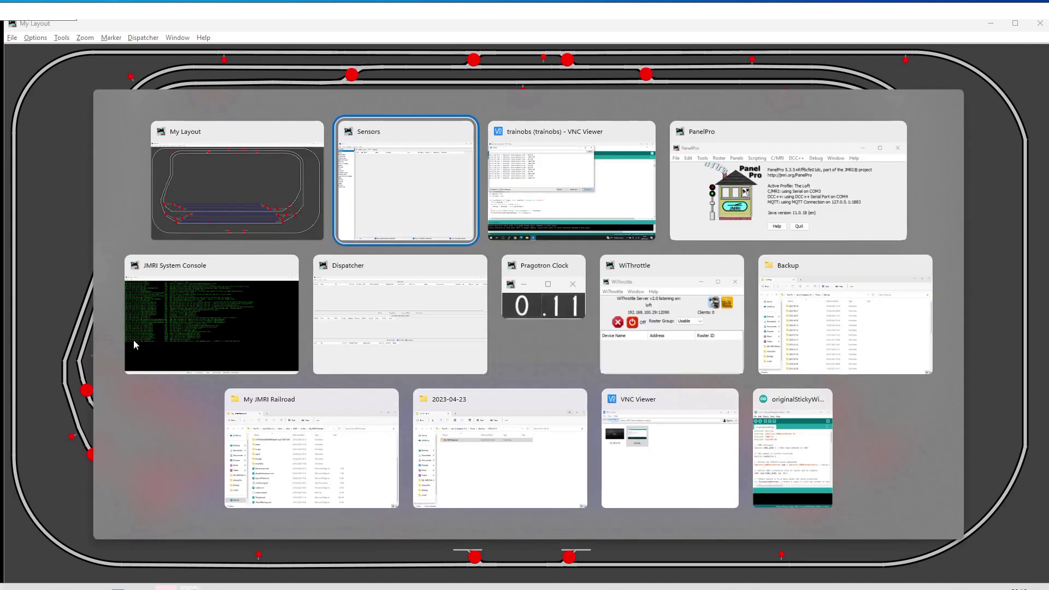
pyautogui.hotkey('alt', 'Tab')
pyautogui.hotkey('alt', 'Tab')
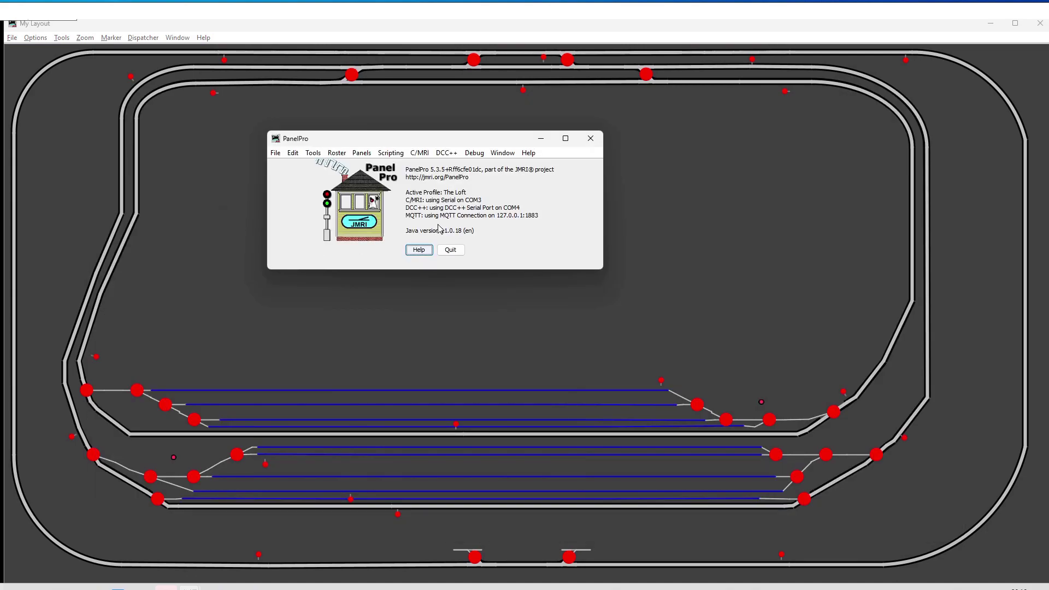
pyautogui.click(294, 153)
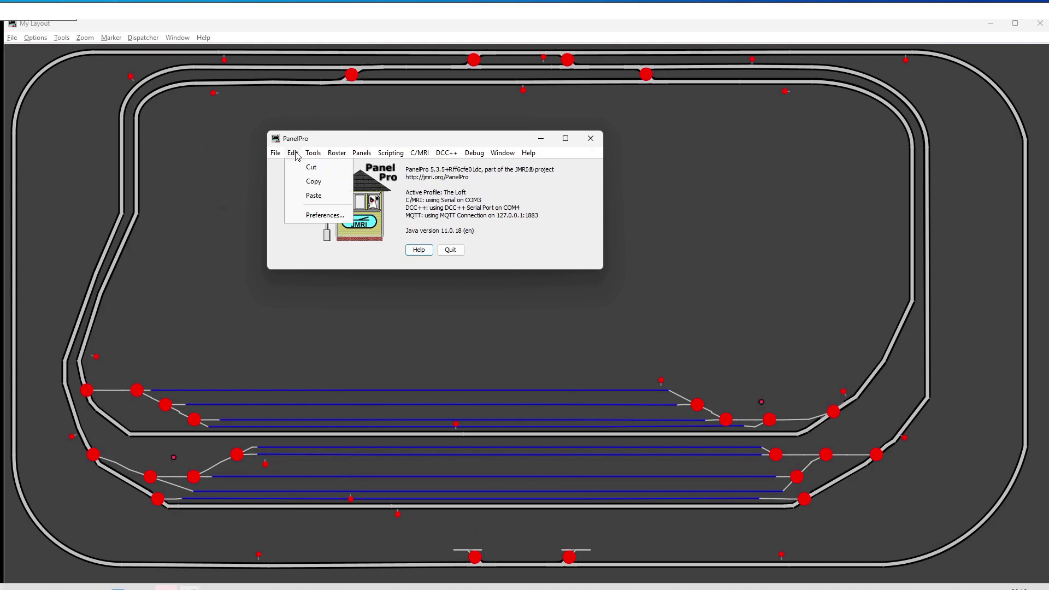
pyautogui.click(316, 216)
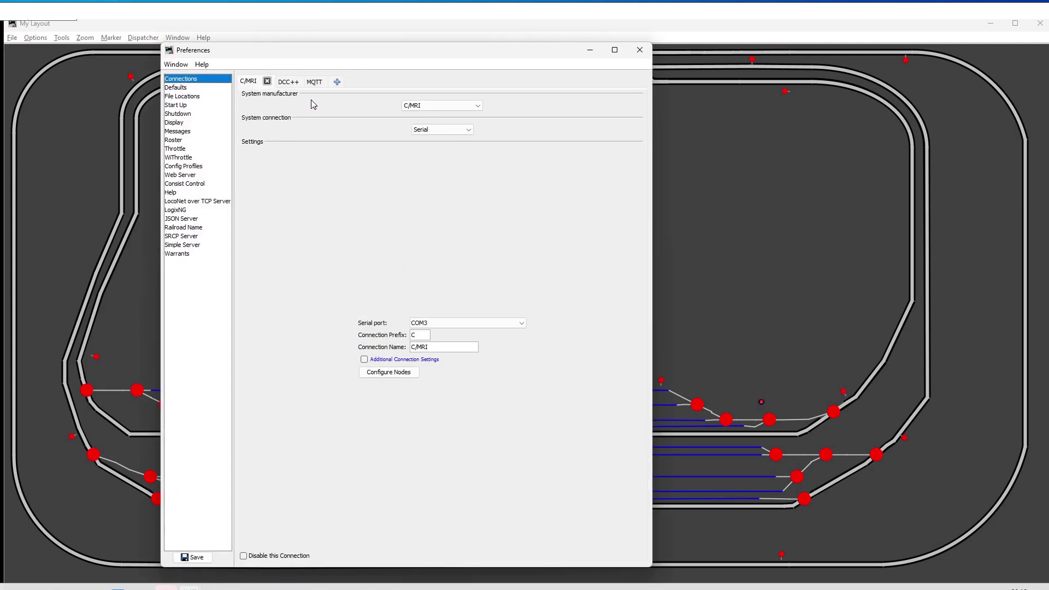
pyautogui.click(315, 82)
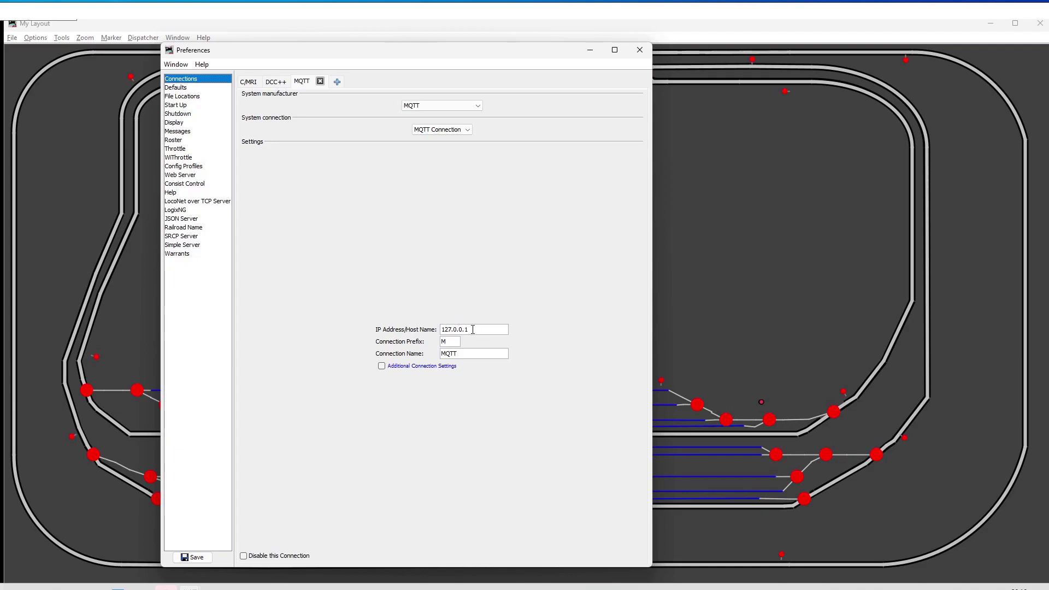
pyautogui.click(382, 366)
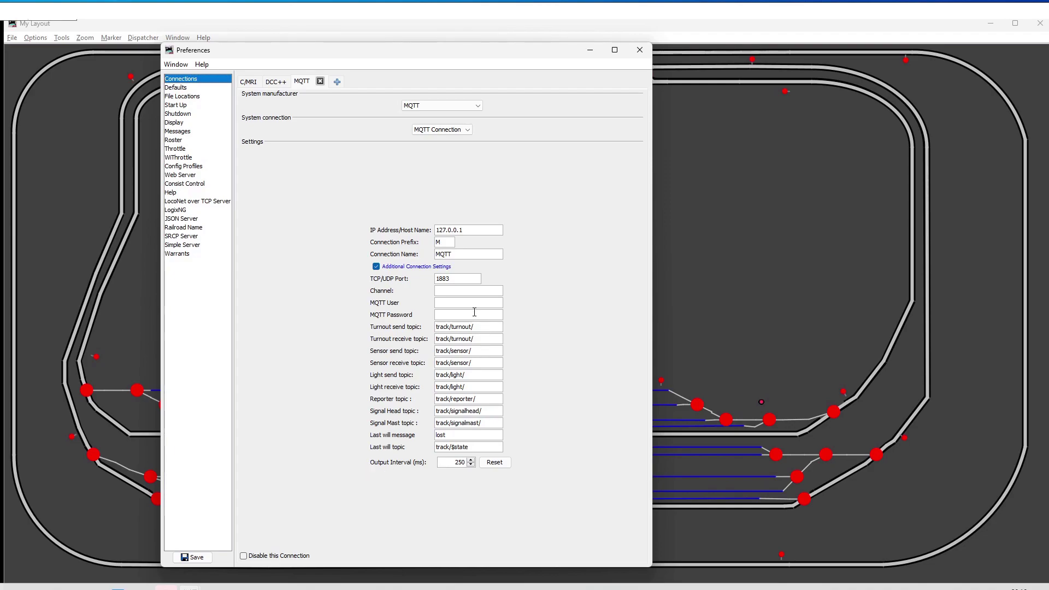
pyautogui.click(637, 53)
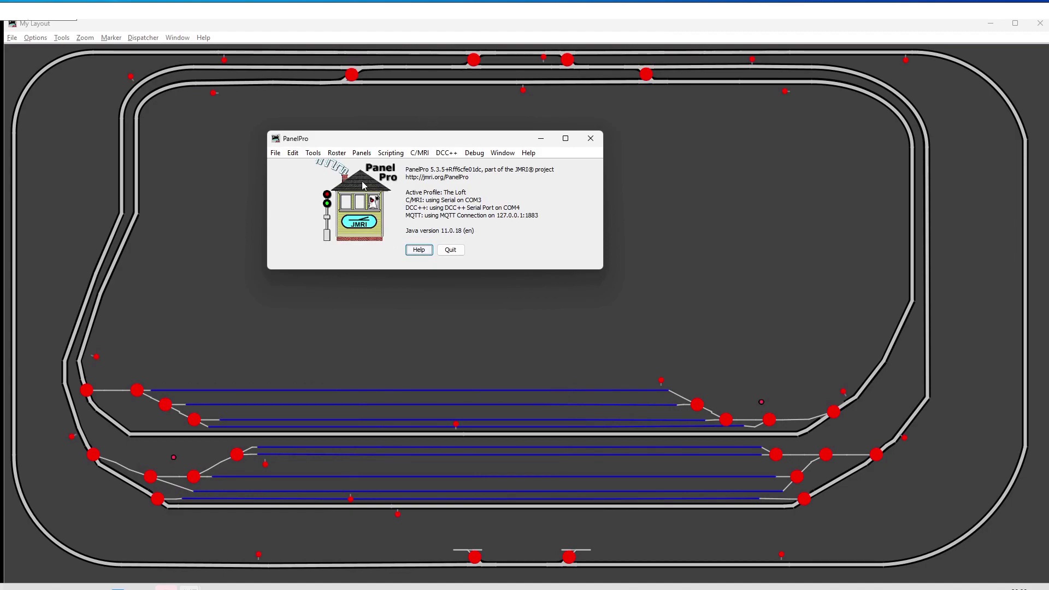
# Step: Switch to the Sensors table and examine the C/MRI sensors
pyautogui.hotkey('alt', 'Tab')
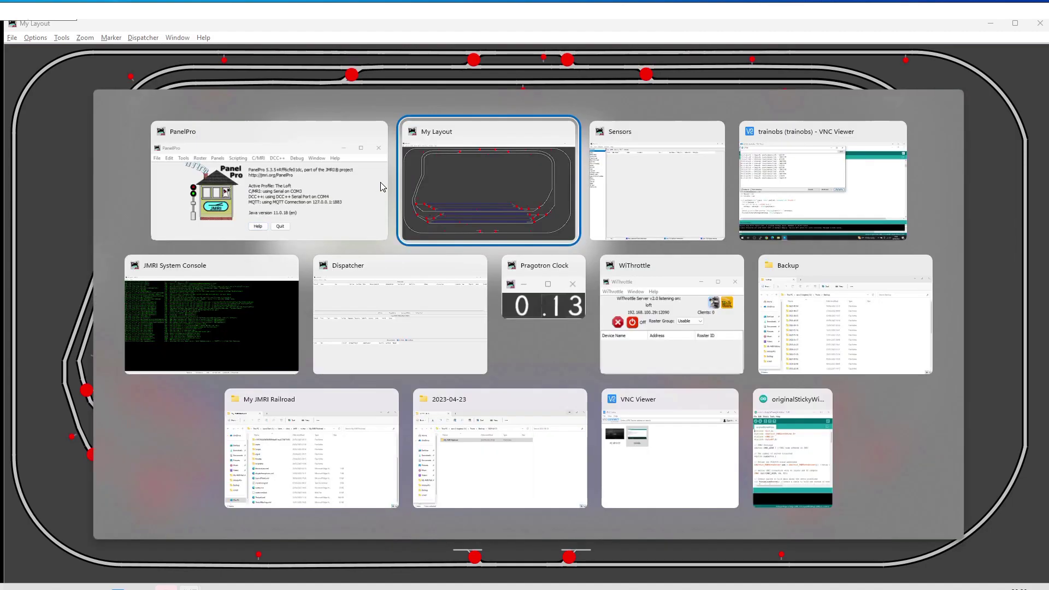
pyautogui.hotkey('alt', 'Tab')
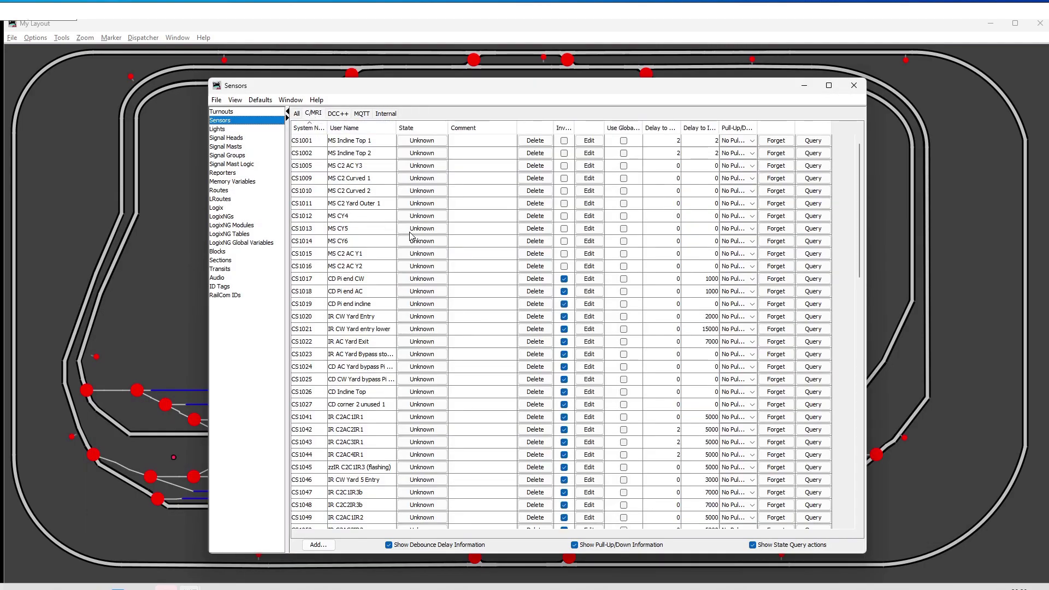
pyautogui.click(315, 115)
pyautogui.click(312, 113)
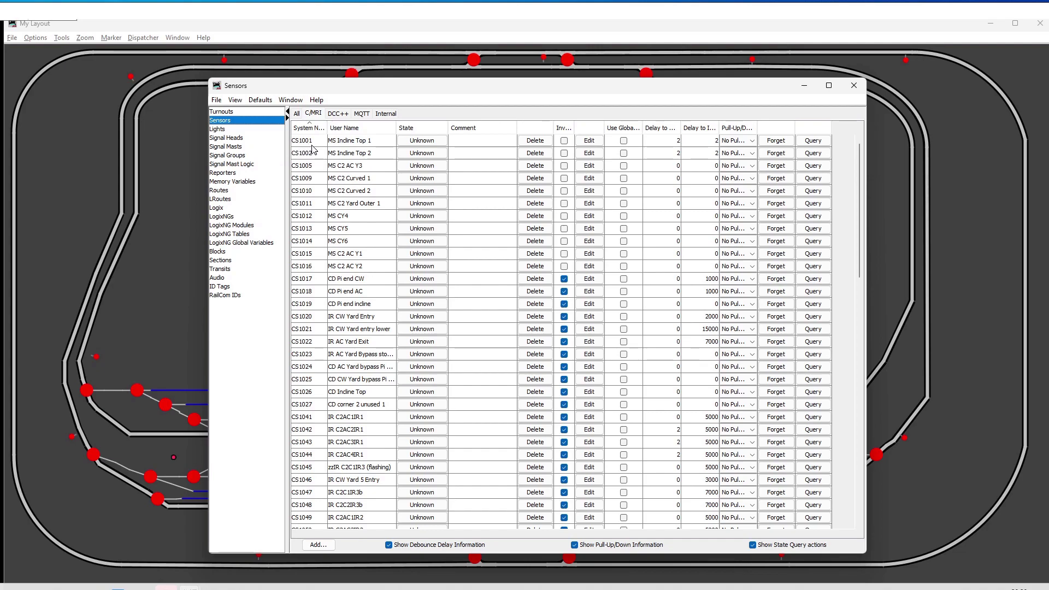
# Step: Add a new MQTT sensor with hardware address 1001 and user name T1
pyautogui.click(362, 113)
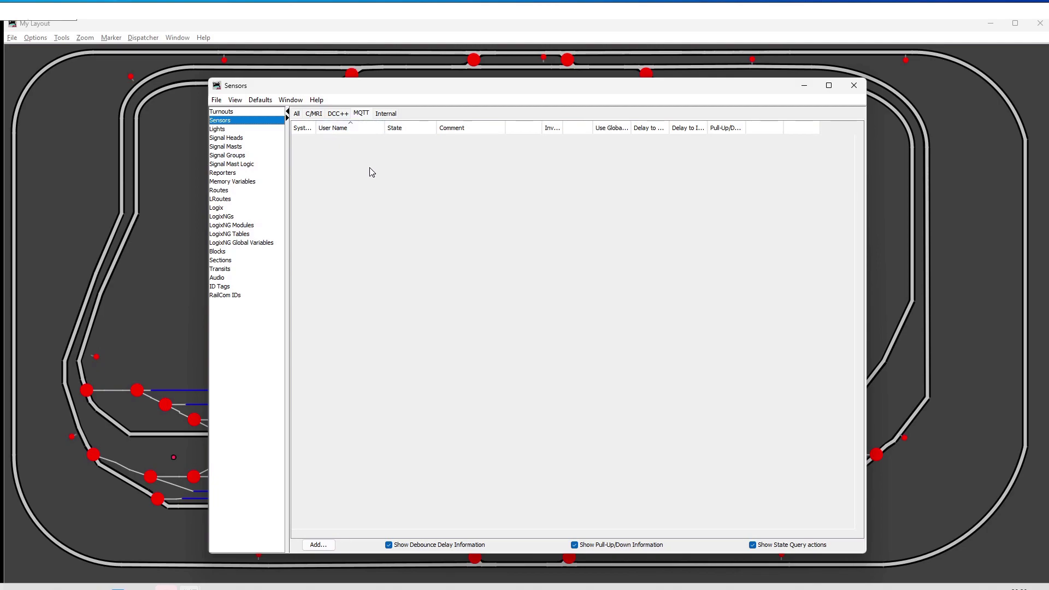
pyautogui.click(319, 544)
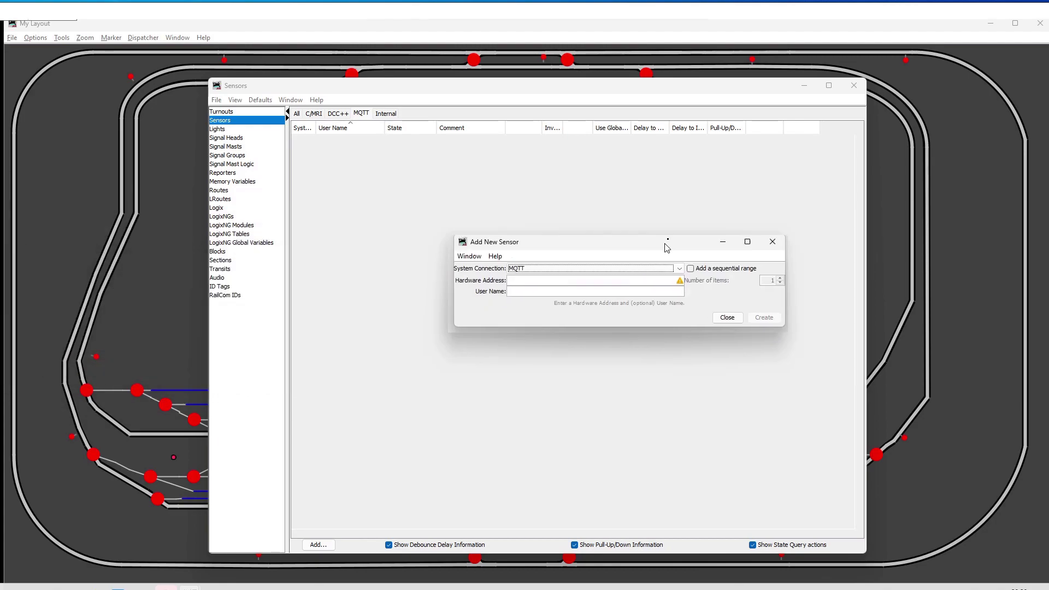
pyautogui.moveTo(663, 243); pyautogui.dragTo(649, 223)
pyautogui.click(588, 257)
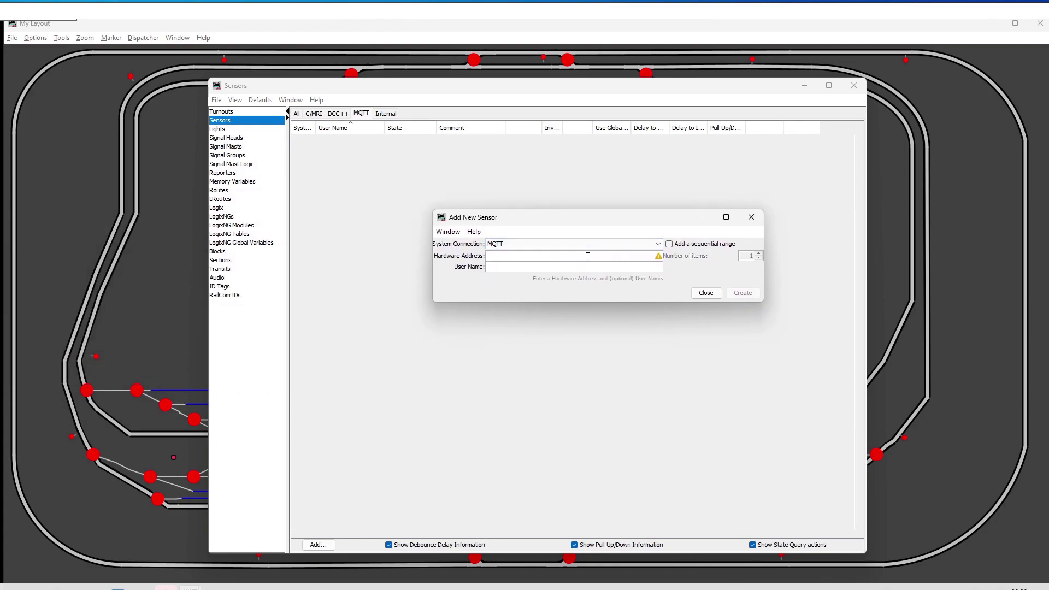
pyautogui.write('1001')
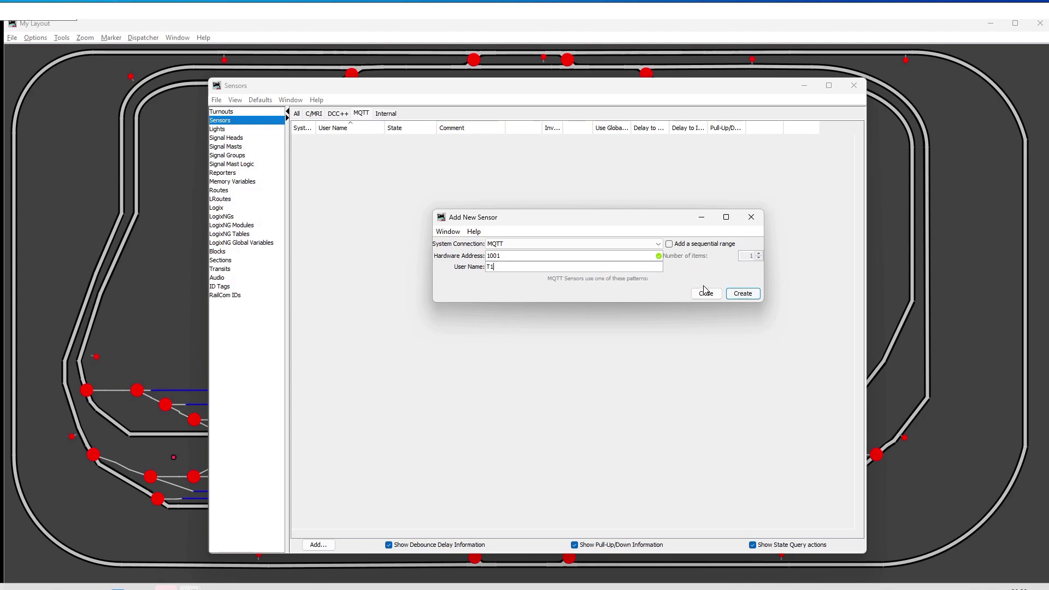
pyautogui.click(743, 294)
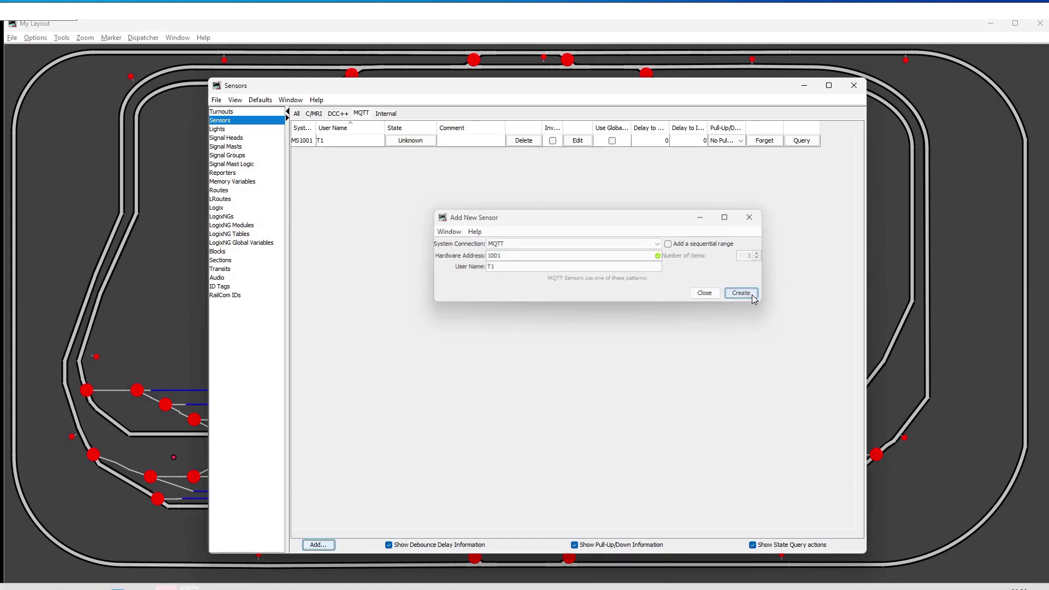
# Step: Test the MQTT sensor T1 by switching its state and querying it
pyautogui.click(421, 141)
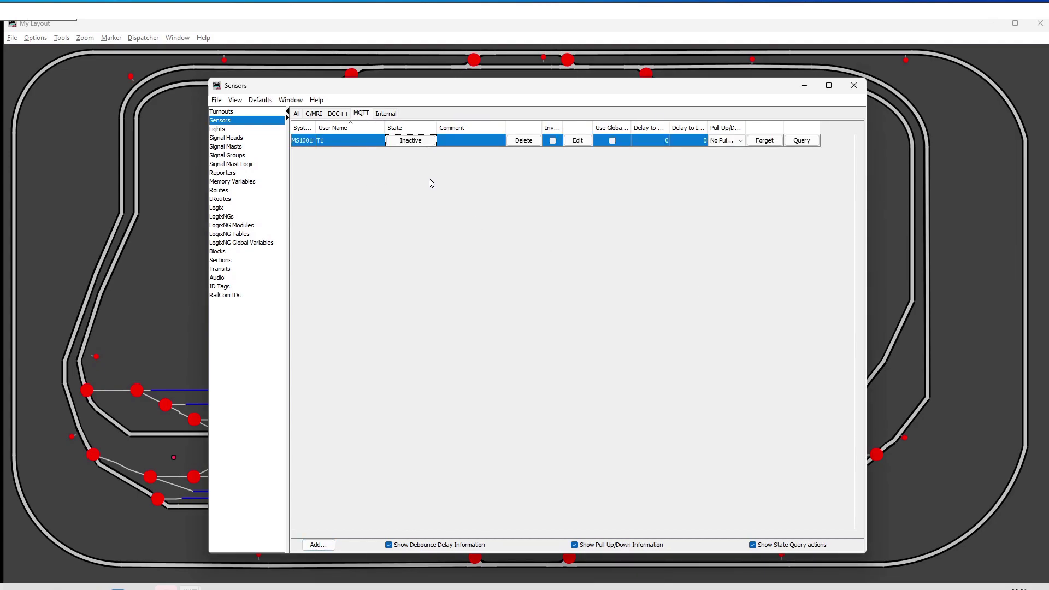
pyautogui.click(772, 142)
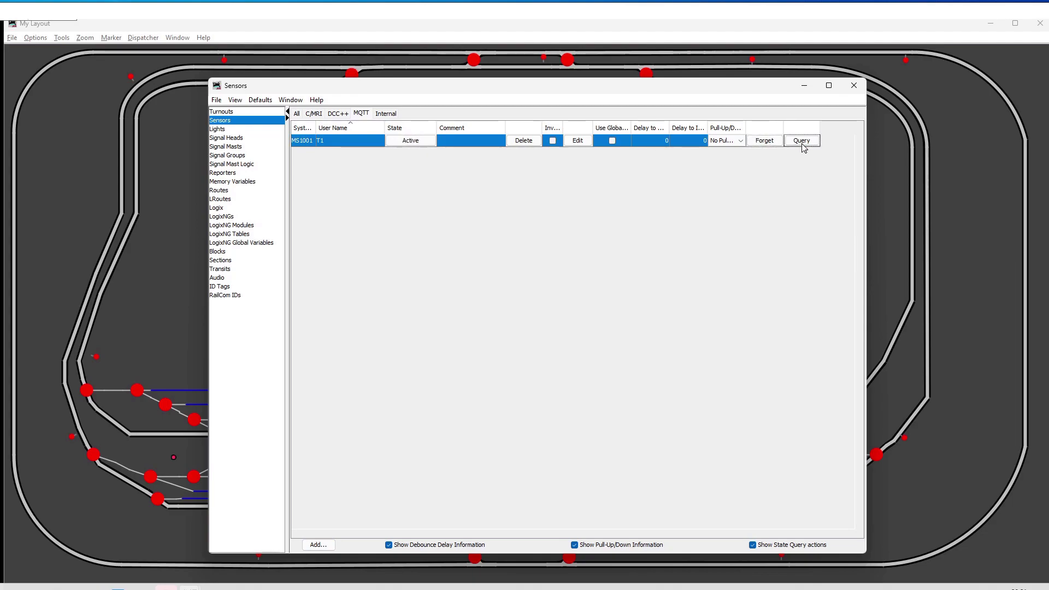
pyautogui.click(802, 143)
pyautogui.moveTo(617, 86); pyautogui.dragTo(652, 69)
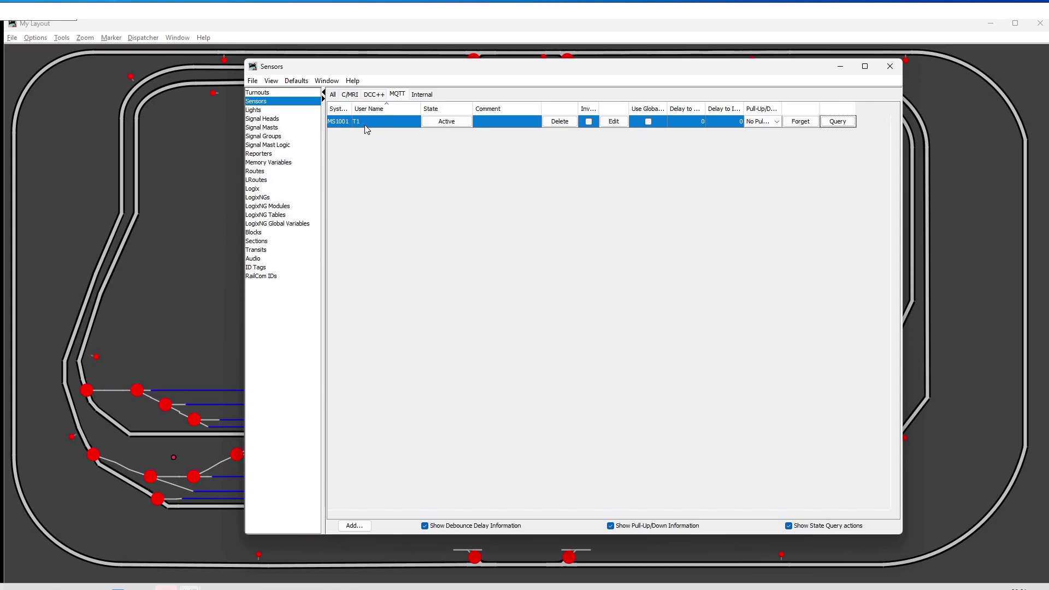
# Step: Check the C/MRI sensor list, and switch to File Explorer to browse the dated folders in Trains\Backup
pyautogui.click(350, 95)
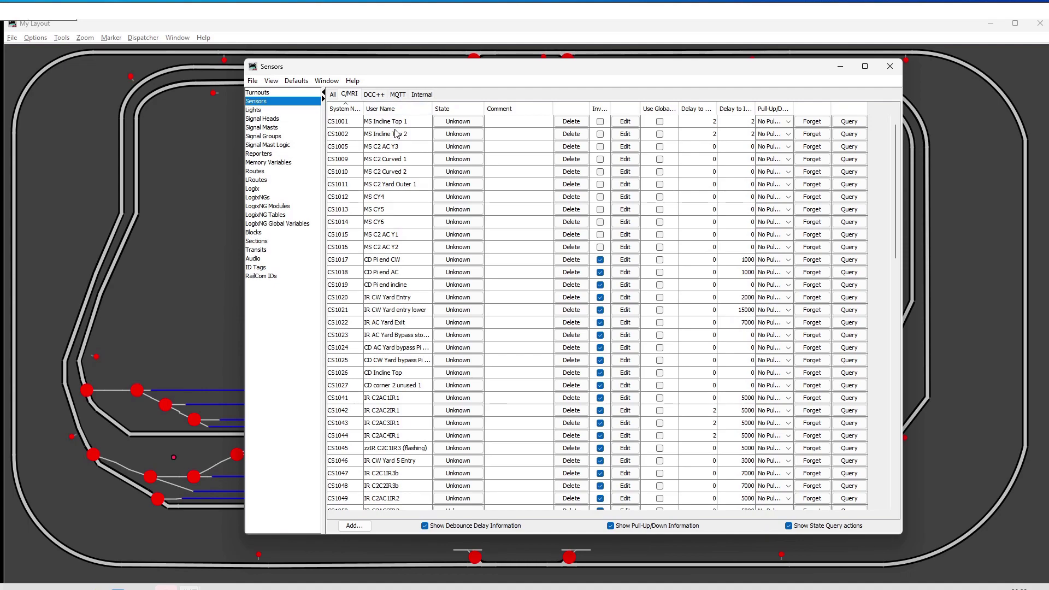
pyautogui.hotkey('alt', 'Tab')
pyautogui.hotkey('alt', 'Tab')
pyautogui.hotkey('alt', 'Tab')
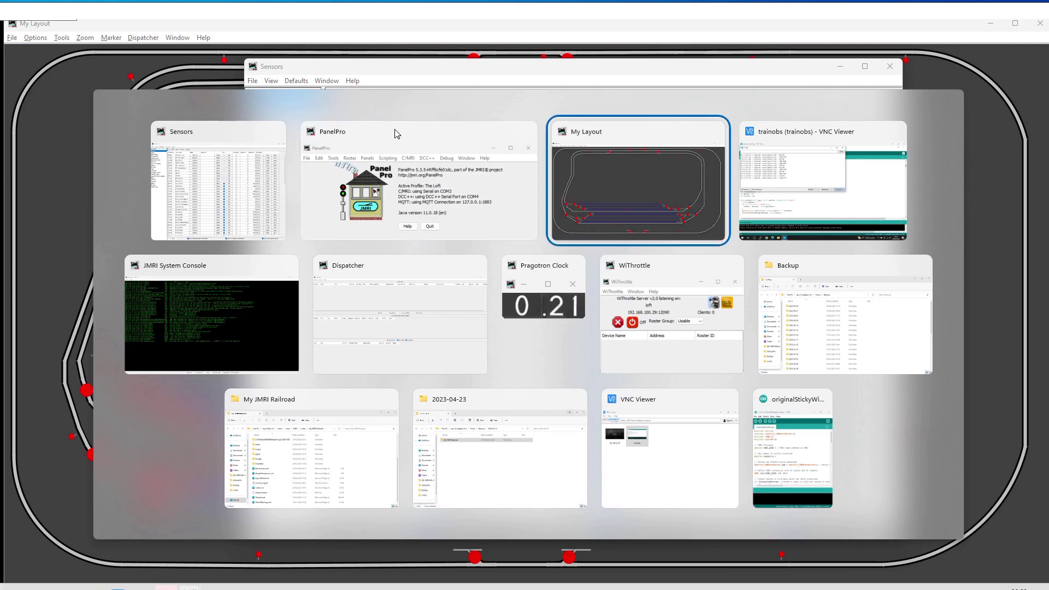
pyautogui.hotkey('alt', 'Tab')
pyautogui.hotkey('alt', 'Tab')
pyautogui.hotkey('alt', 'Tab')
pyautogui.hotkey('alt', 'Tab')
pyautogui.hotkey('alt', 'Tab')
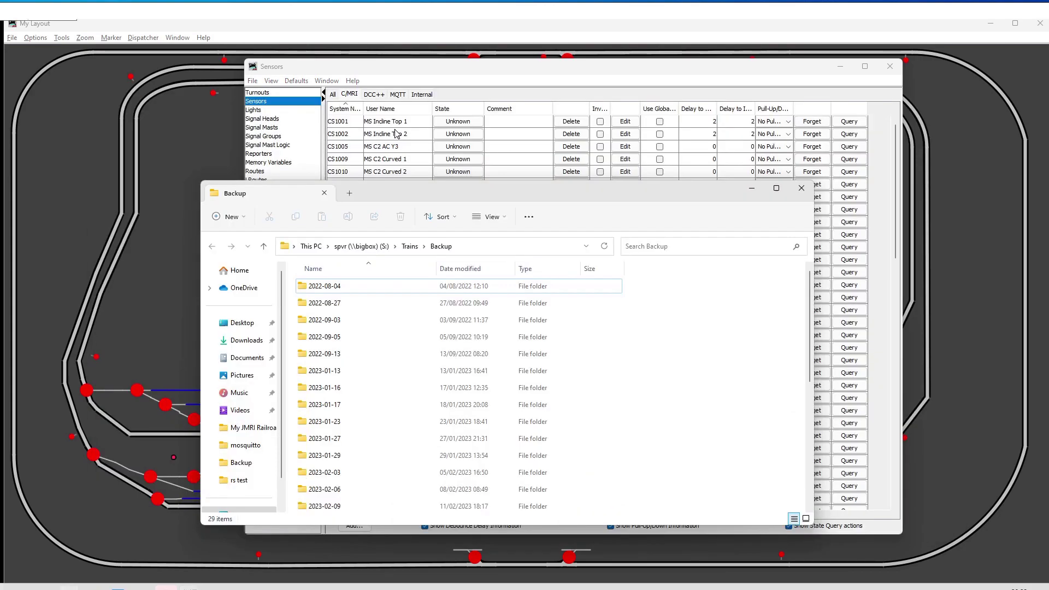
pyautogui.scroll(-5, 476, 396)
pyautogui.scroll(5, 470, 388)
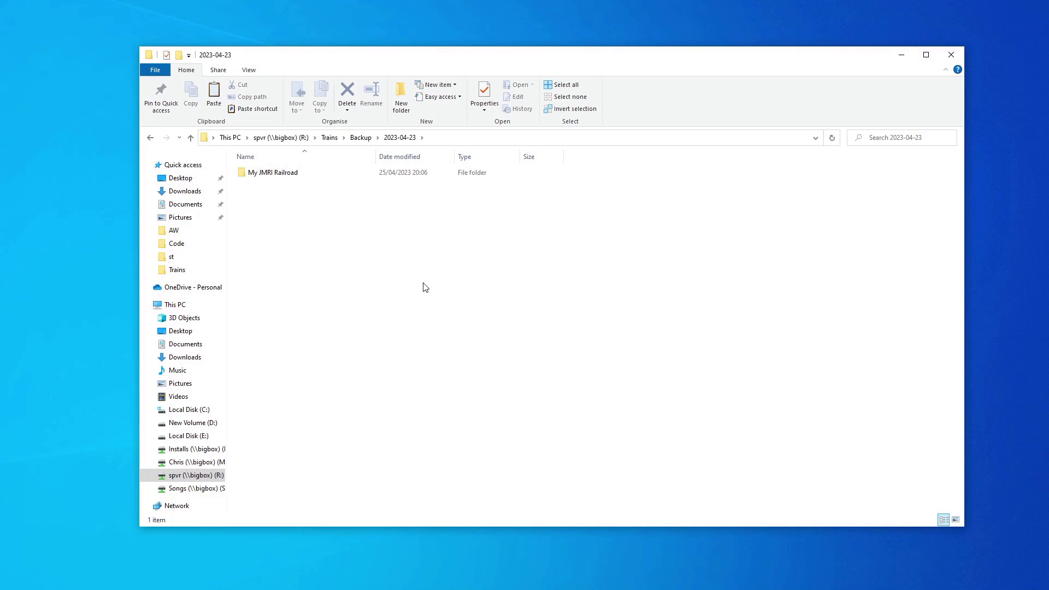
# Step: Copy TheLoft.xml from the My JMRI Railroad backup folder into its parent folder 2023-04-23
pyautogui.doubleClick(289, 174)
pyautogui.rightClick(282, 390)
pyautogui.click(350, 326)
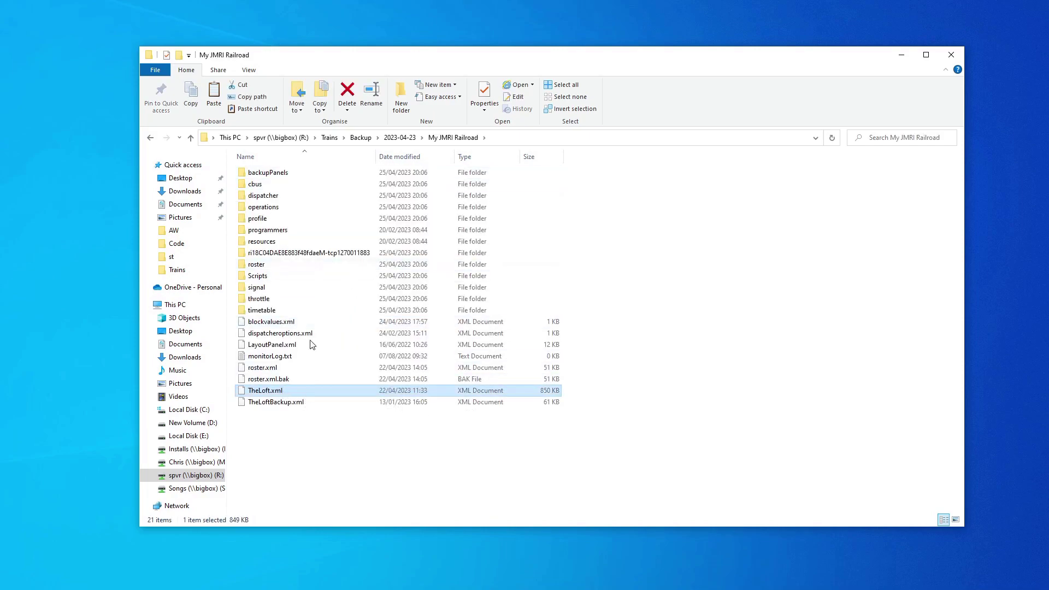
pyautogui.click(410, 140)
pyautogui.rightClick(311, 239)
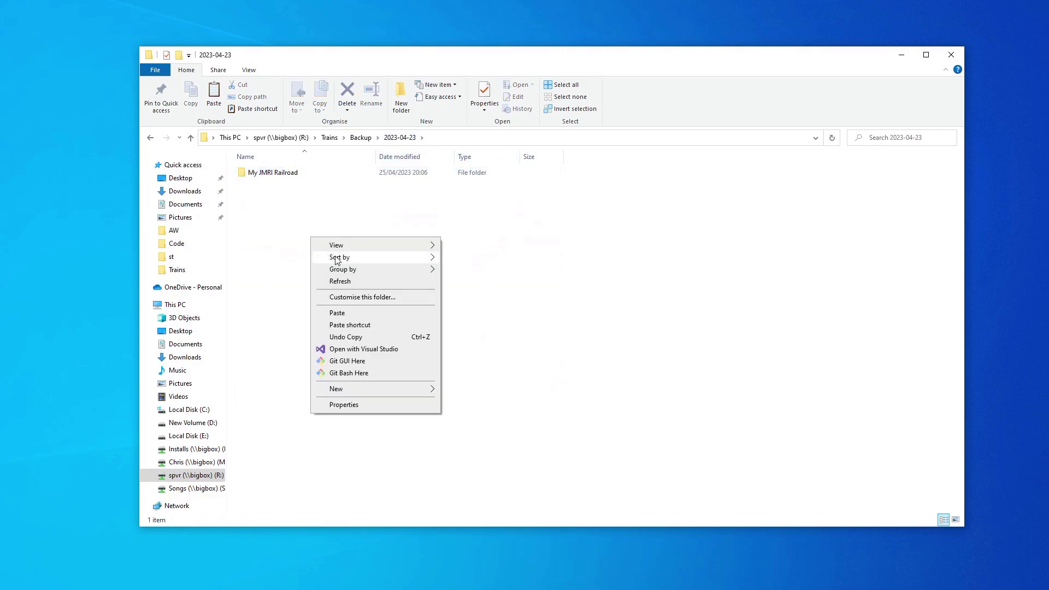
pyautogui.click(356, 314)
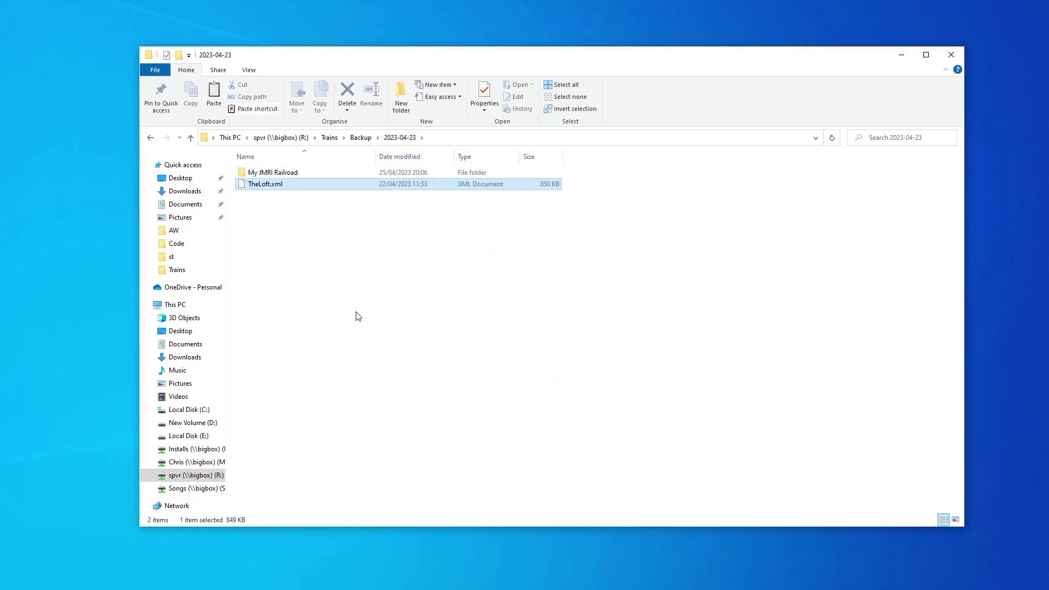
# Step: Open the copied TheLoft.xml in Notepad++ and examine the CS1005 sensor's system name
pyautogui.rightClick(263, 186)
pyautogui.click(309, 253)
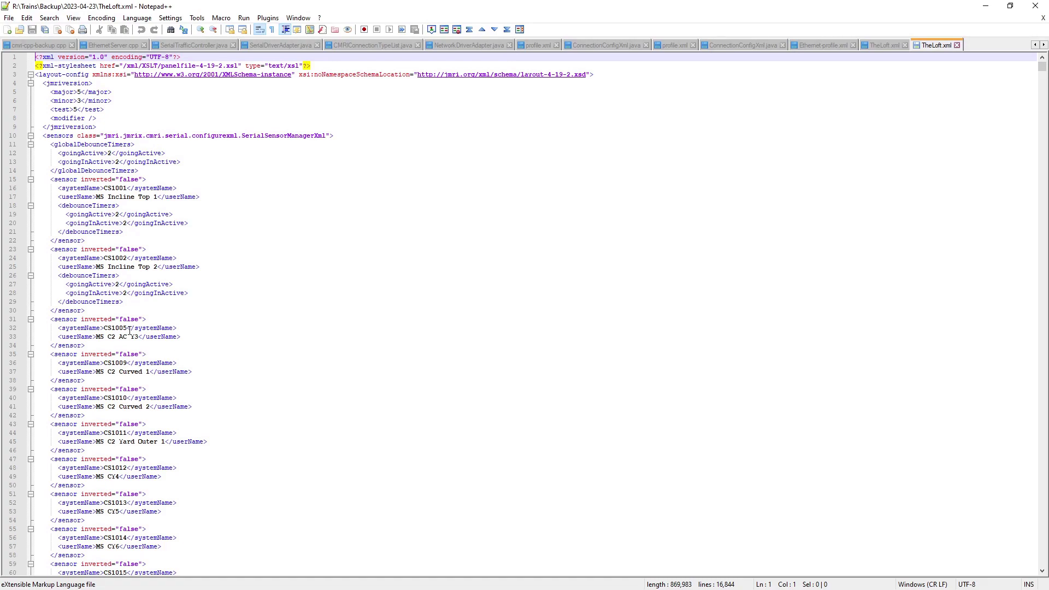
pyautogui.moveTo(127, 329); pyautogui.dragTo(105, 329)
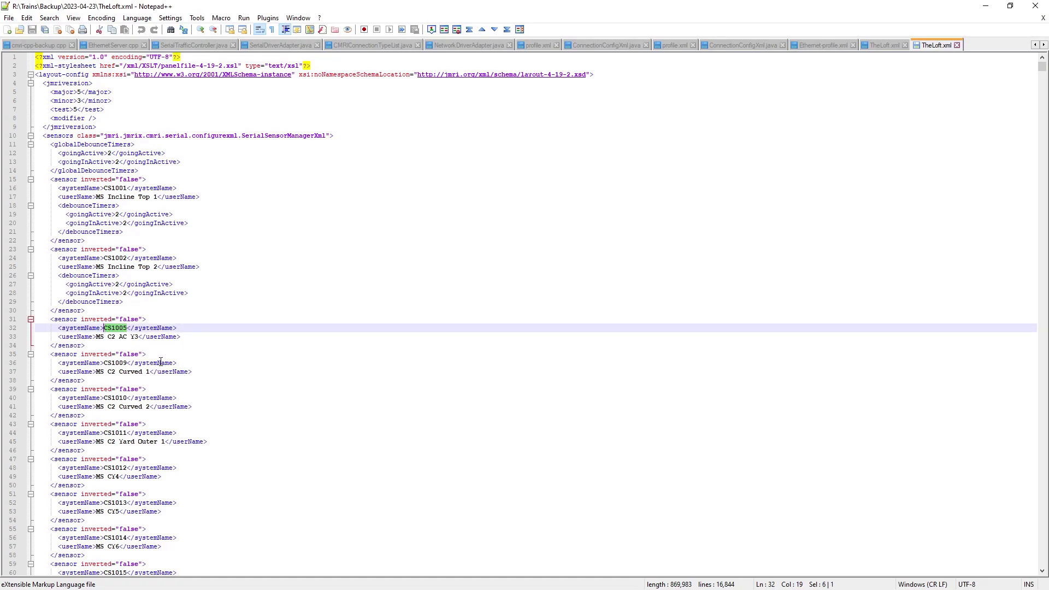
pyautogui.click(201, 342)
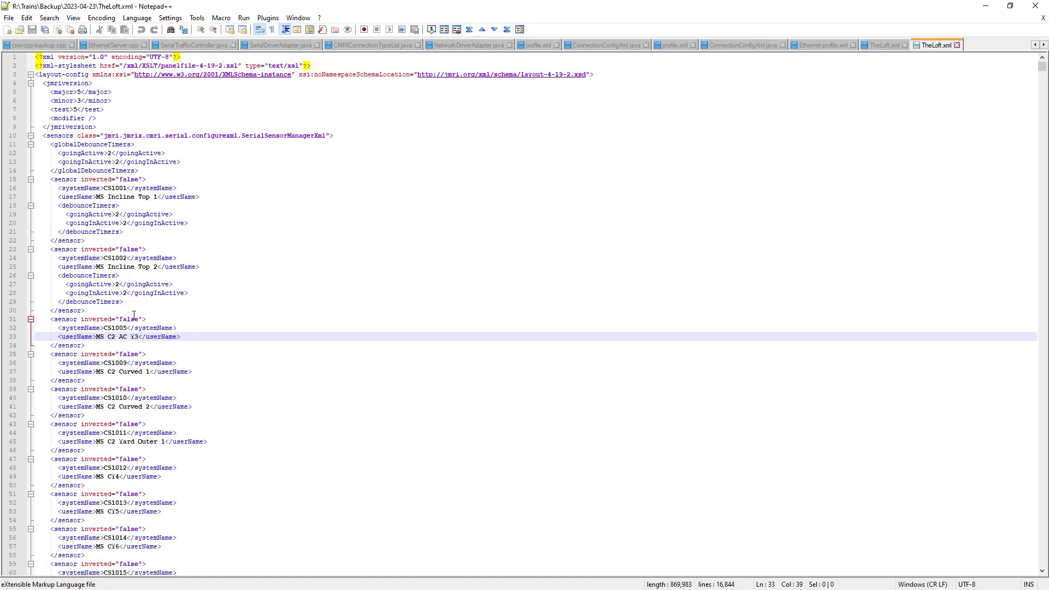
# Step: Compare the prefix in the CS1005 system name with the connection prefixes for C/MRI and MQTT in the JMRI preferences
pyautogui.click(108, 329)
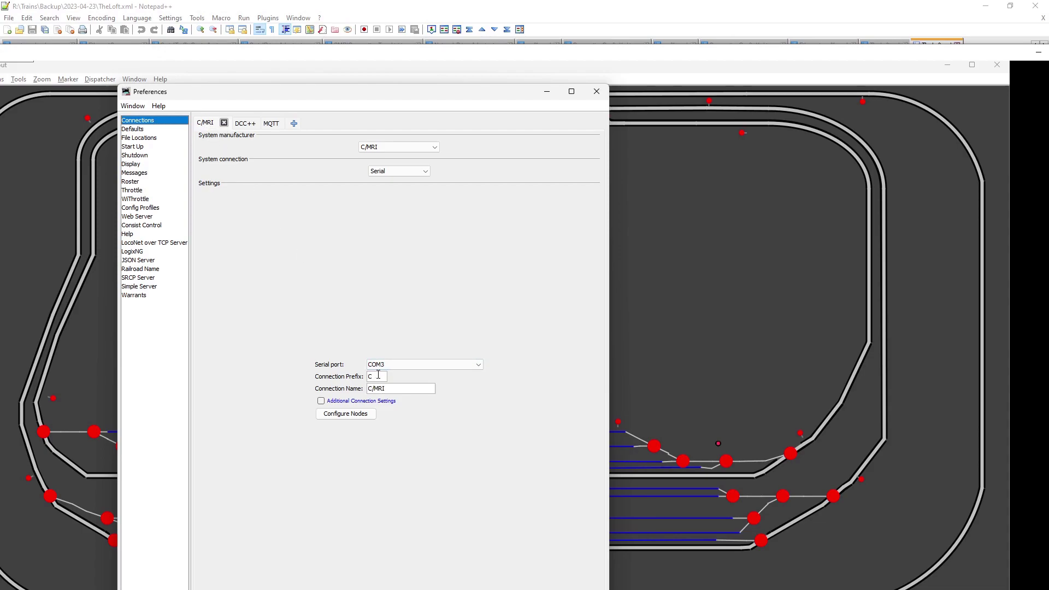
pyautogui.click(267, 124)
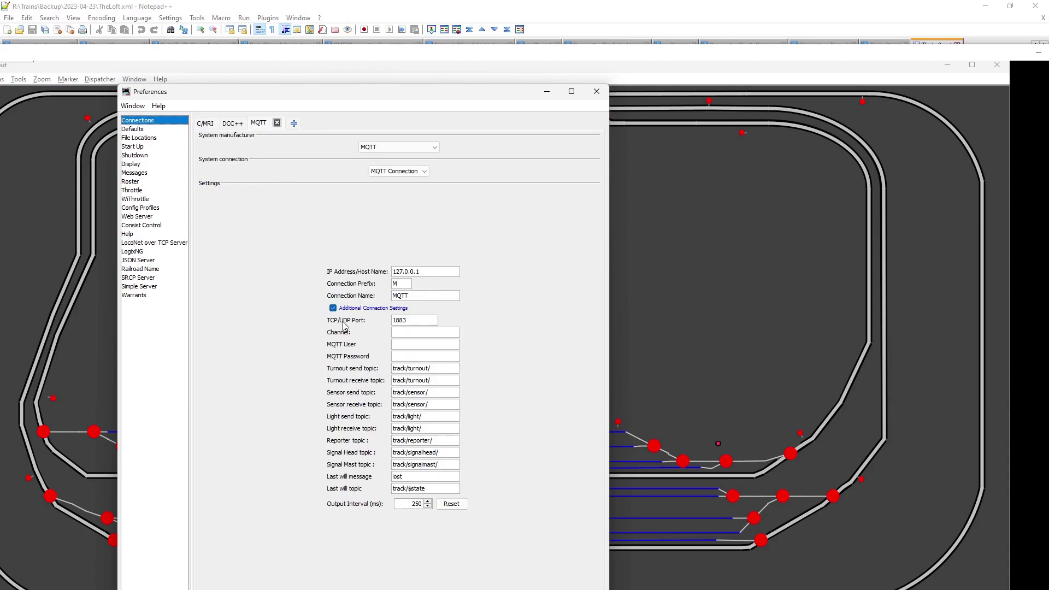
pyautogui.click(606, 53)
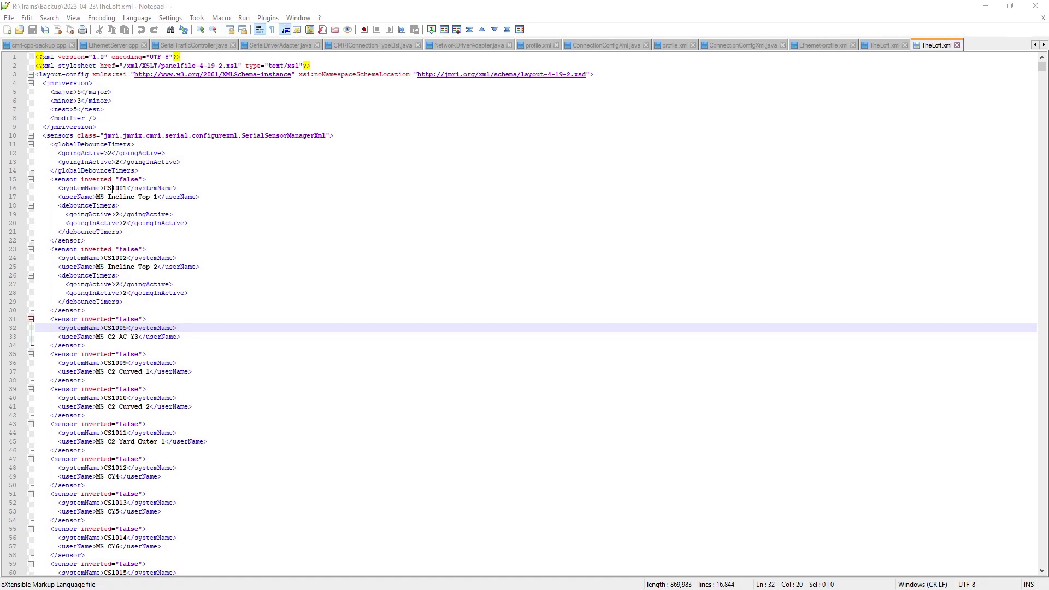
# Step: Search the copied TheLoft.xml for CS1 and go through its occurrences in the sensor, block and layout block entries
pyautogui.moveTo(112, 189); pyautogui.dragTo(104, 189)
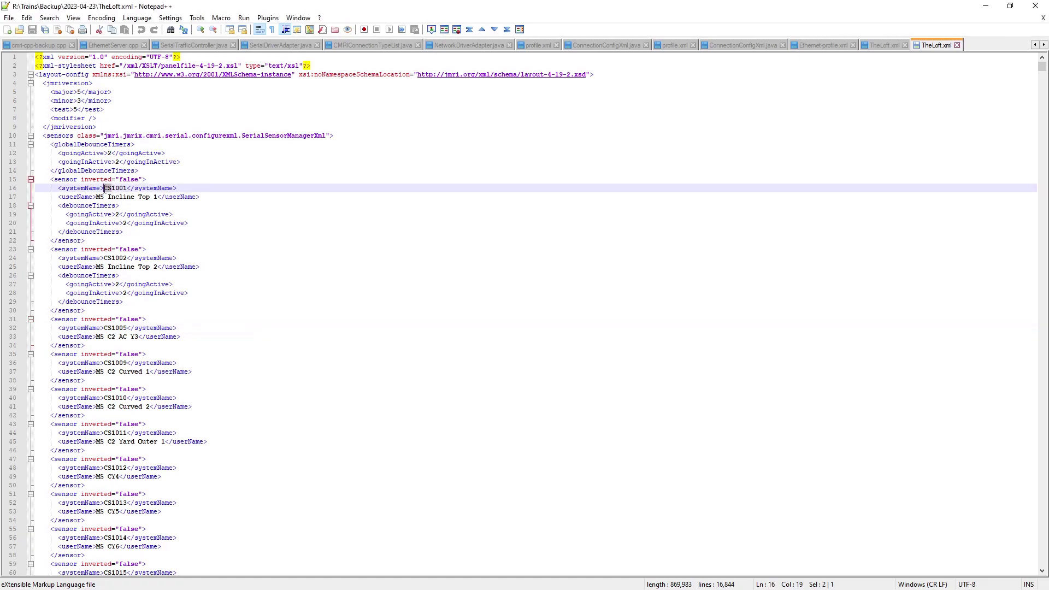
pyautogui.hotkey('ctrl', 'f')
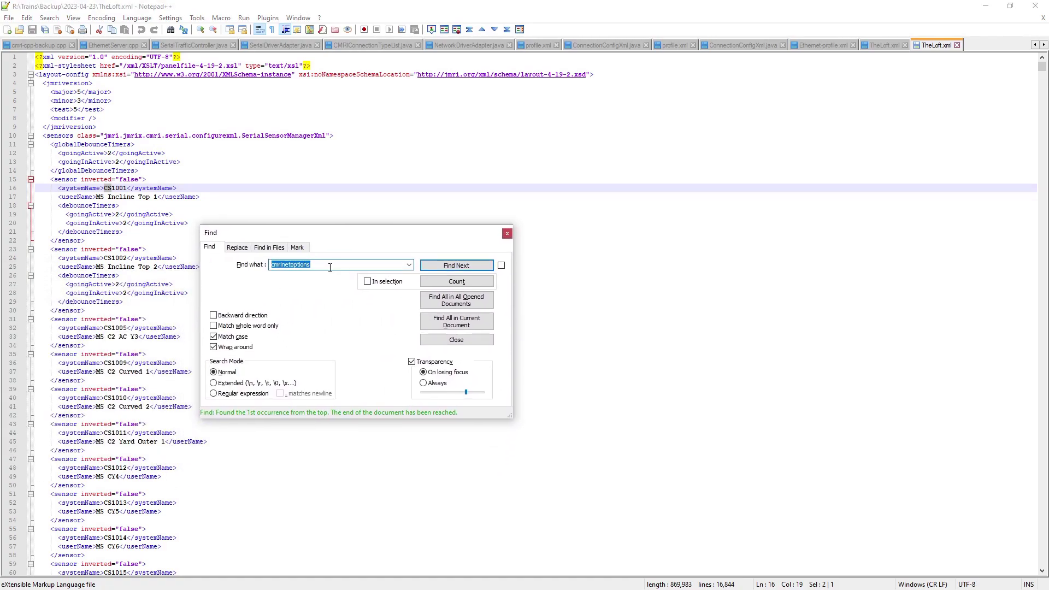
pyautogui.write('CS1')
pyautogui.click(470, 266)
pyautogui.click(470, 265)
pyautogui.click(470, 266)
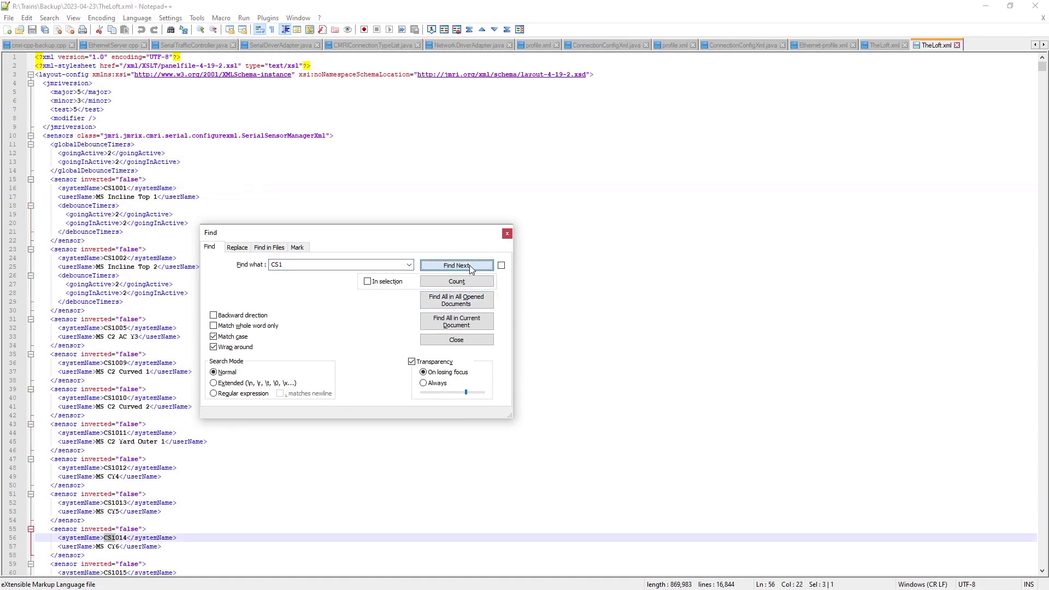
pyautogui.click(470, 266)
pyautogui.click(470, 265)
pyautogui.click(469, 266)
pyautogui.click(470, 265)
pyautogui.click(470, 266)
pyautogui.click(470, 265)
pyautogui.click(470, 265)
pyautogui.click(470, 265)
pyautogui.click(470, 266)
pyautogui.click(470, 266)
pyautogui.click(470, 265)
pyautogui.click(470, 265)
pyautogui.click(470, 266)
pyautogui.click(470, 266)
pyautogui.click(470, 265)
pyautogui.click(470, 266)
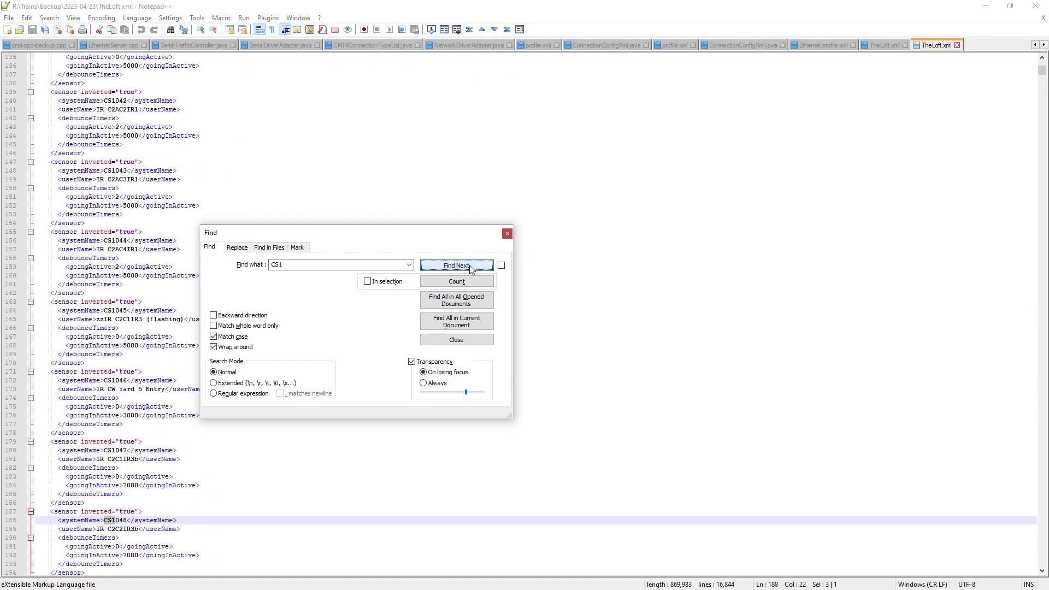
pyautogui.click(470, 266)
pyautogui.click(470, 265)
pyautogui.click(470, 265)
pyautogui.click(470, 265)
pyautogui.click(470, 265)
pyautogui.click(470, 265)
pyautogui.click(470, 266)
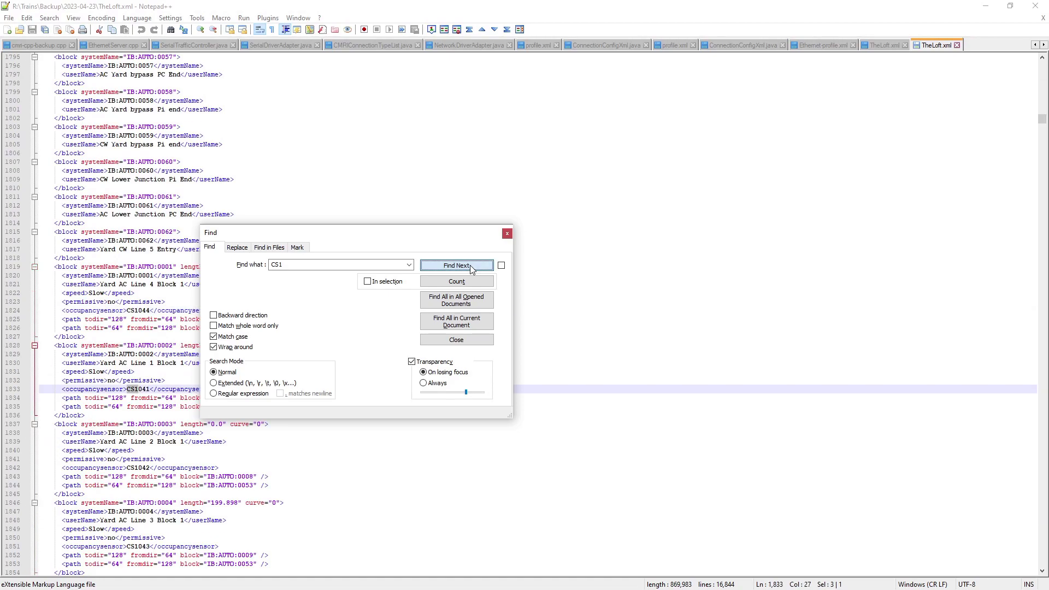
pyautogui.click(470, 265)
pyautogui.click(470, 266)
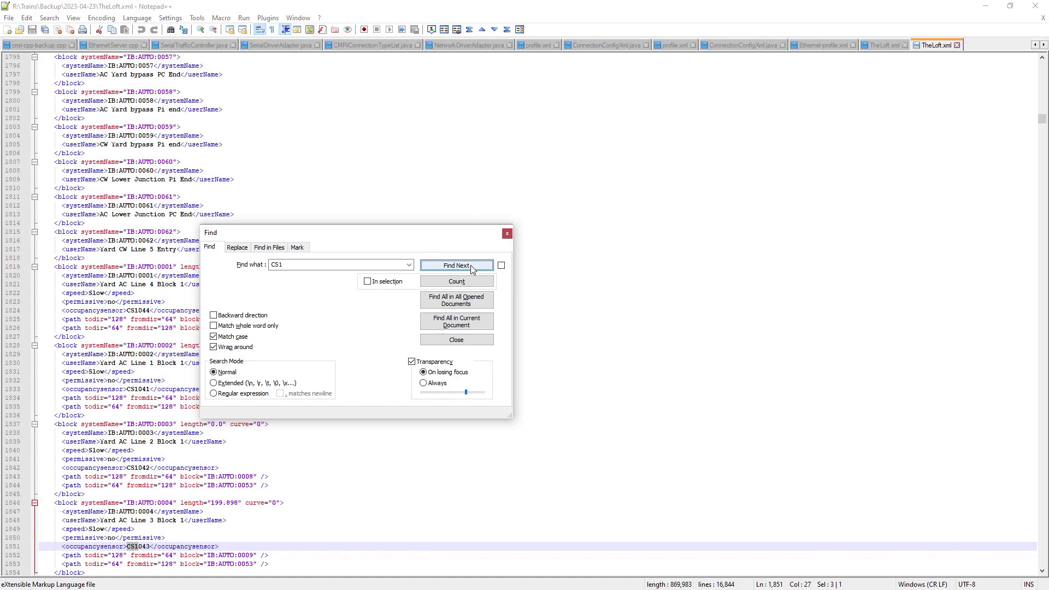
pyautogui.click(472, 266)
pyautogui.click(471, 266)
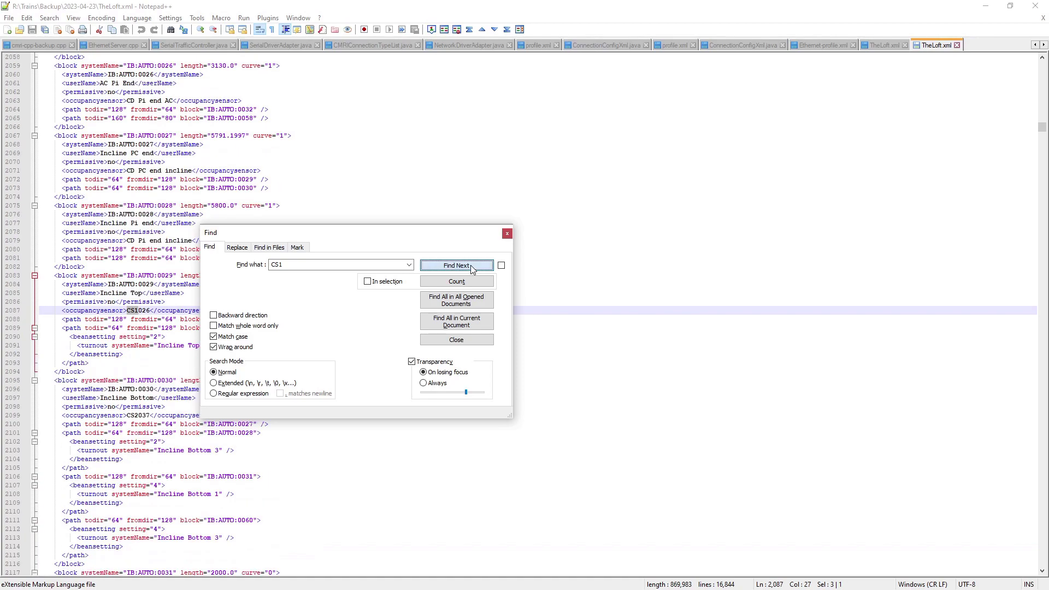
pyautogui.click(472, 267)
pyautogui.click(471, 266)
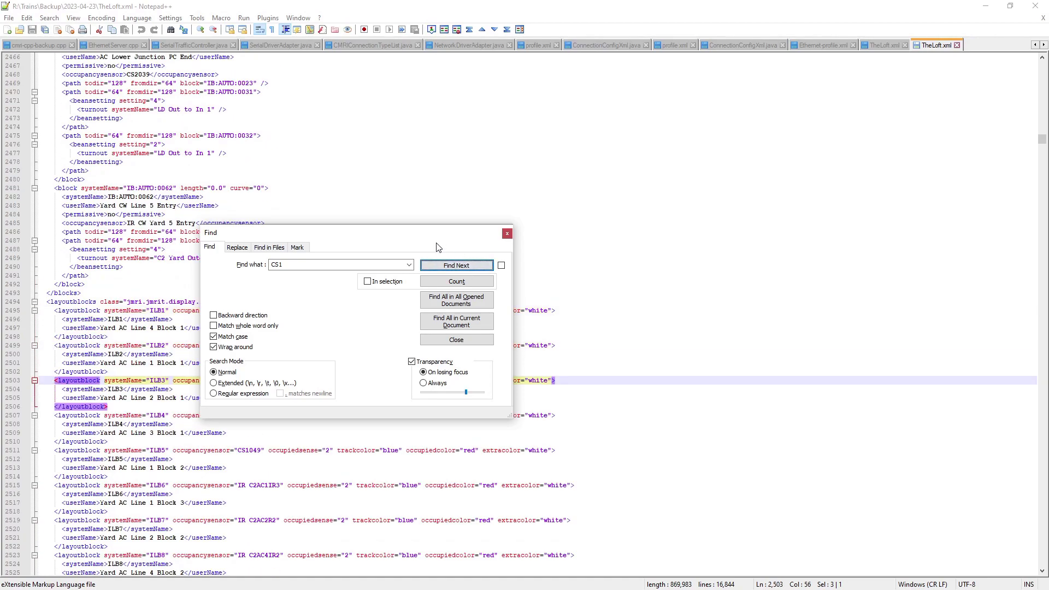
pyautogui.moveTo(408, 231); pyautogui.dragTo(583, 136)
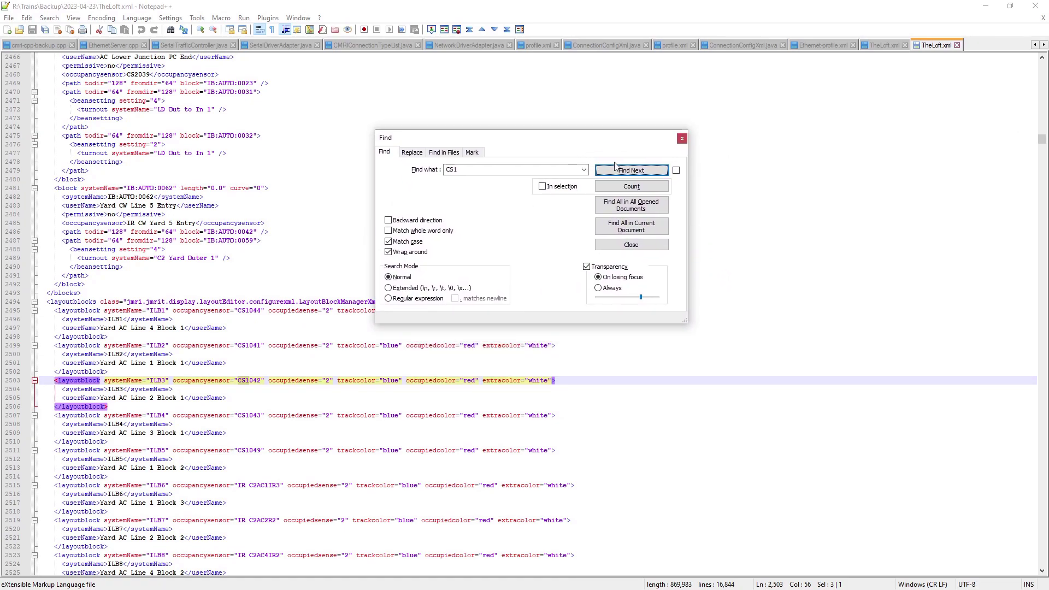
pyautogui.click(631, 171)
pyautogui.click(631, 171)
pyautogui.click(631, 171)
pyautogui.click(631, 171)
pyautogui.click(631, 171)
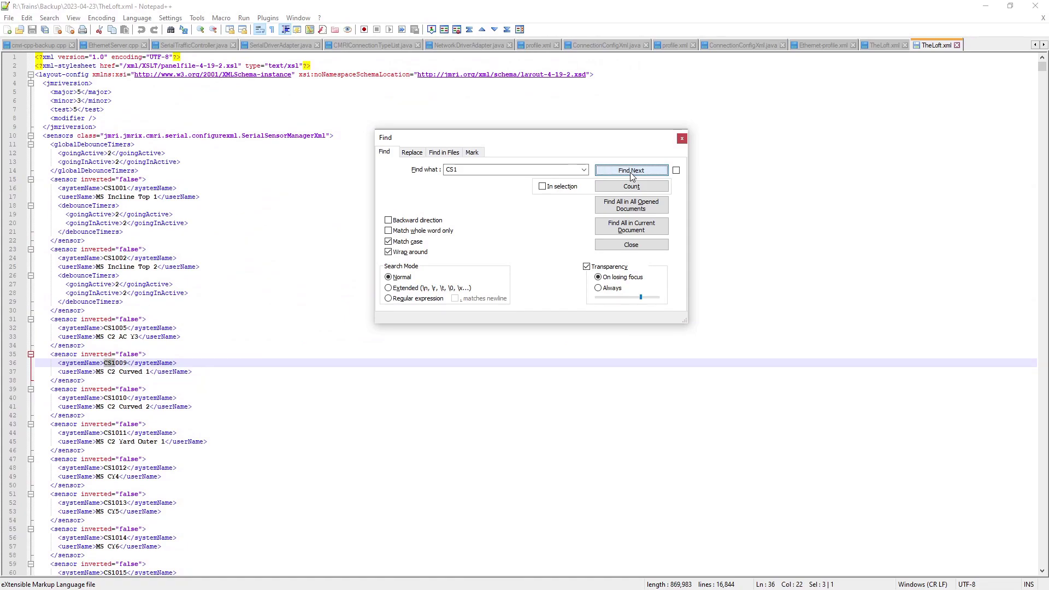
# Step: Replace all occurrences of CS1 with MS1 in the copied TheLoft.xml and save the file
pyautogui.click(418, 157)
pyautogui.moveTo(511, 186); pyautogui.dragTo(425, 189)
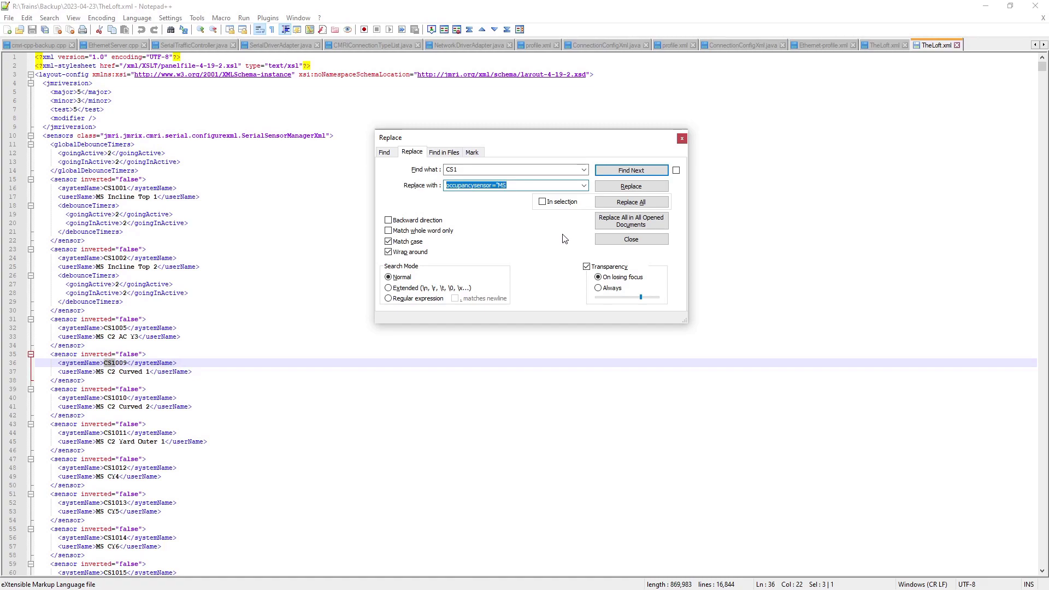
pyautogui.write('MS1')
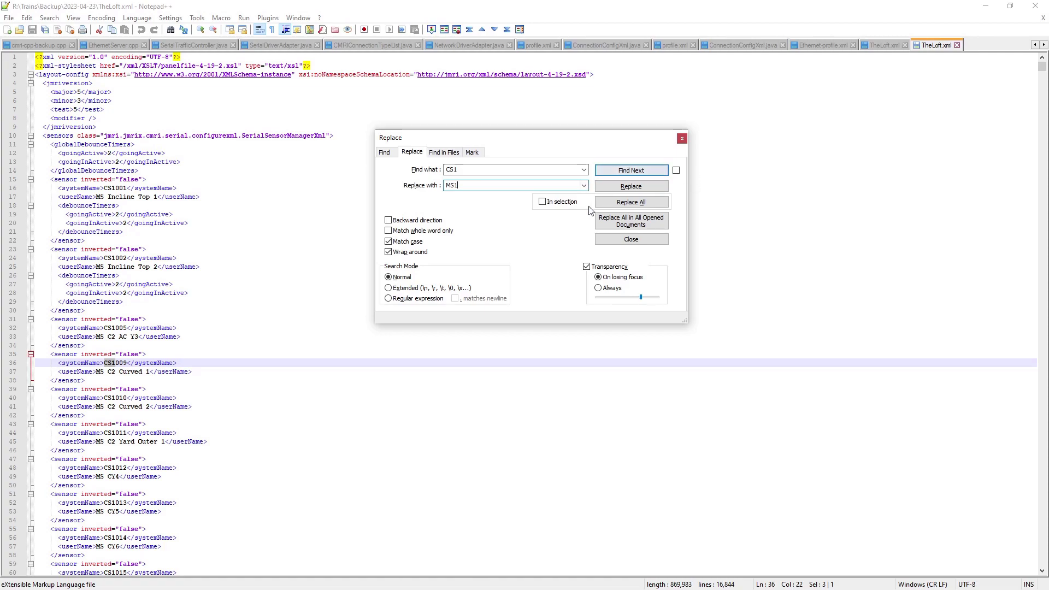
pyautogui.click(633, 203)
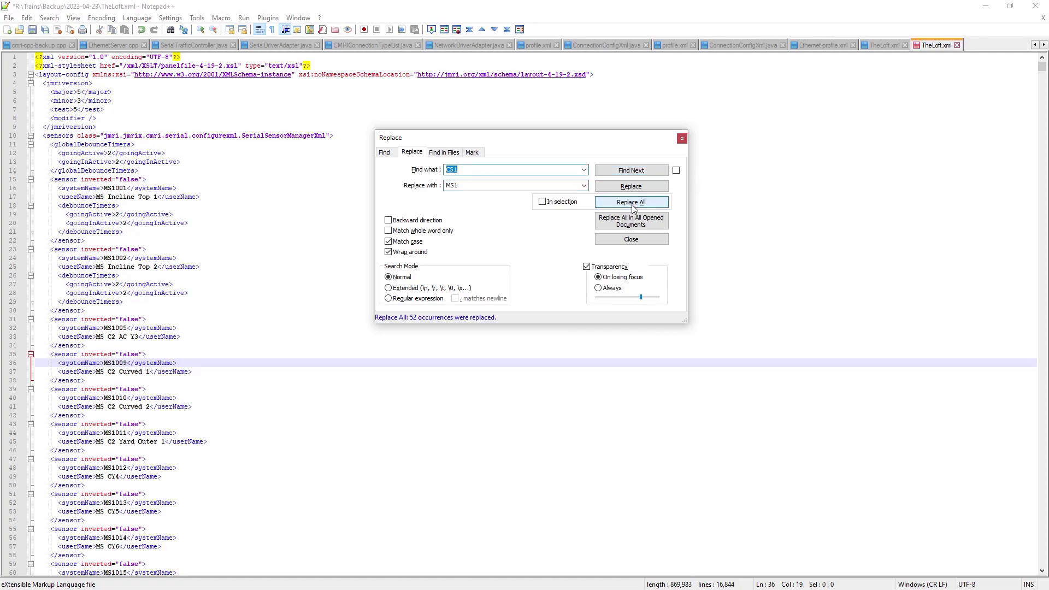
pyautogui.click(682, 139)
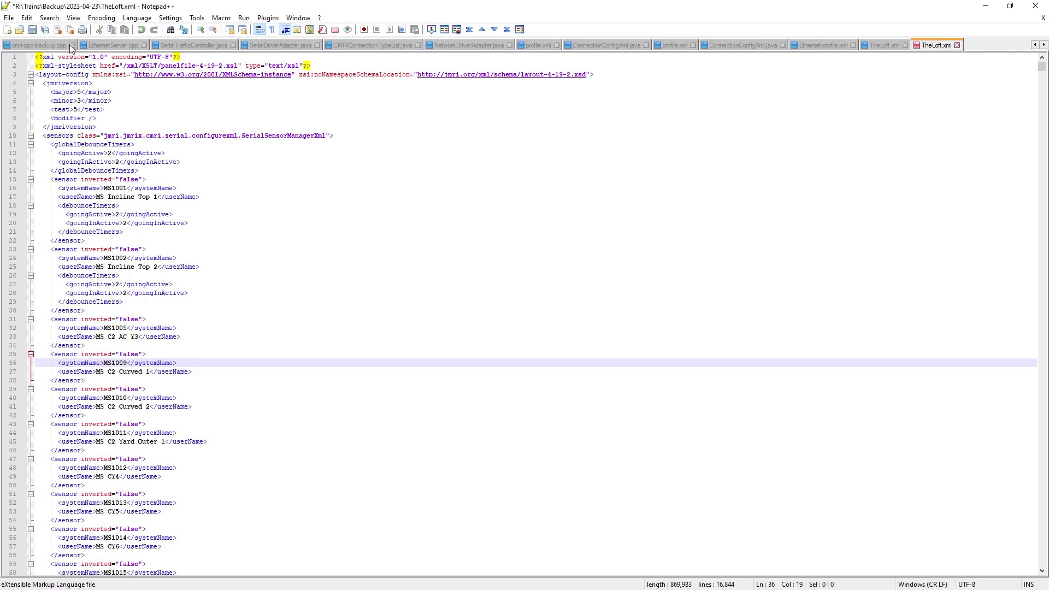
pyautogui.click(32, 30)
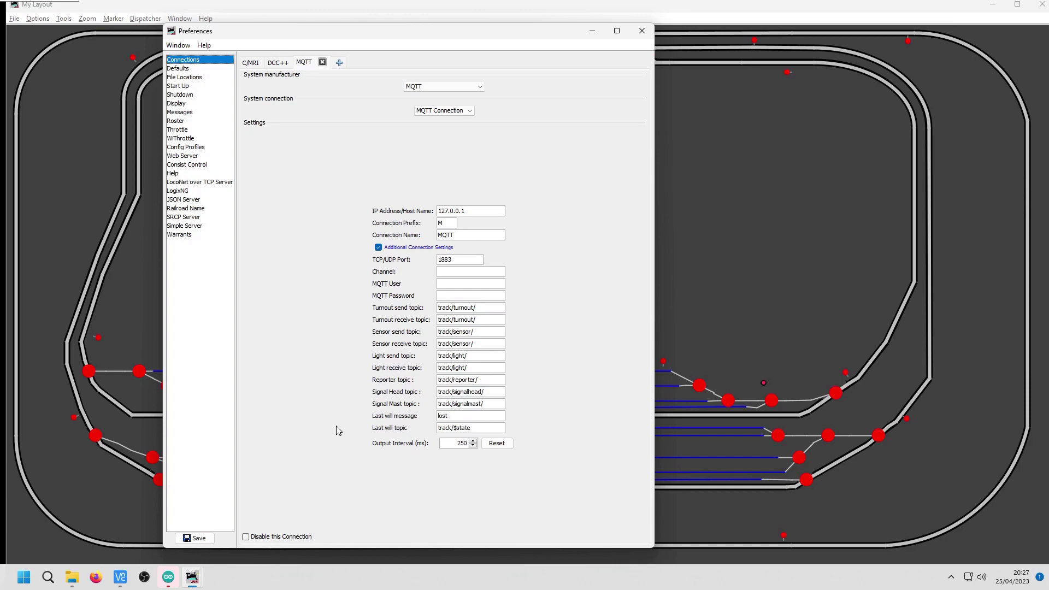
# Step: Switch to File Explorer and copy the edited TheLoft.xml from the 2023-04-23 backup folder
pyautogui.click(72, 577)
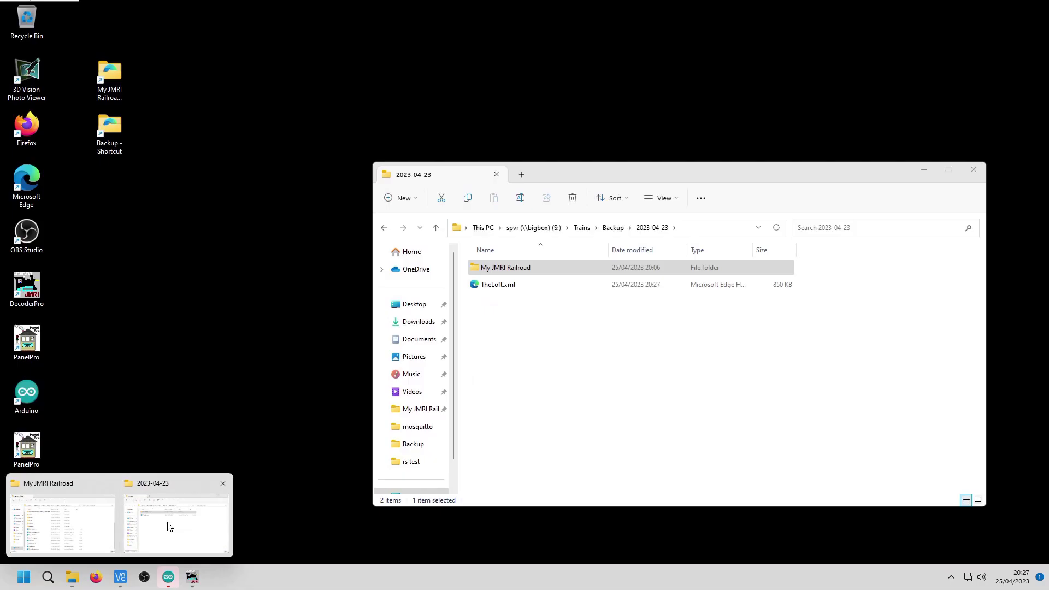
pyautogui.click(179, 517)
pyautogui.click(562, 289)
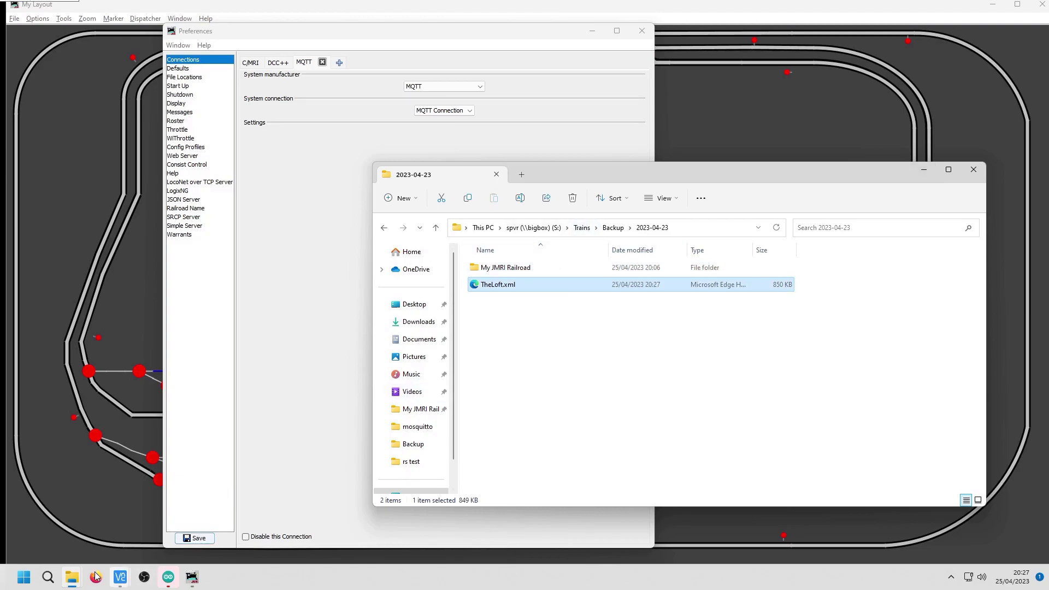
# Step: Duplicate the original TheLoft.xml within the live rs test\My JMRI Railroad folder as a safety copy
pyautogui.moveTo(72, 573)
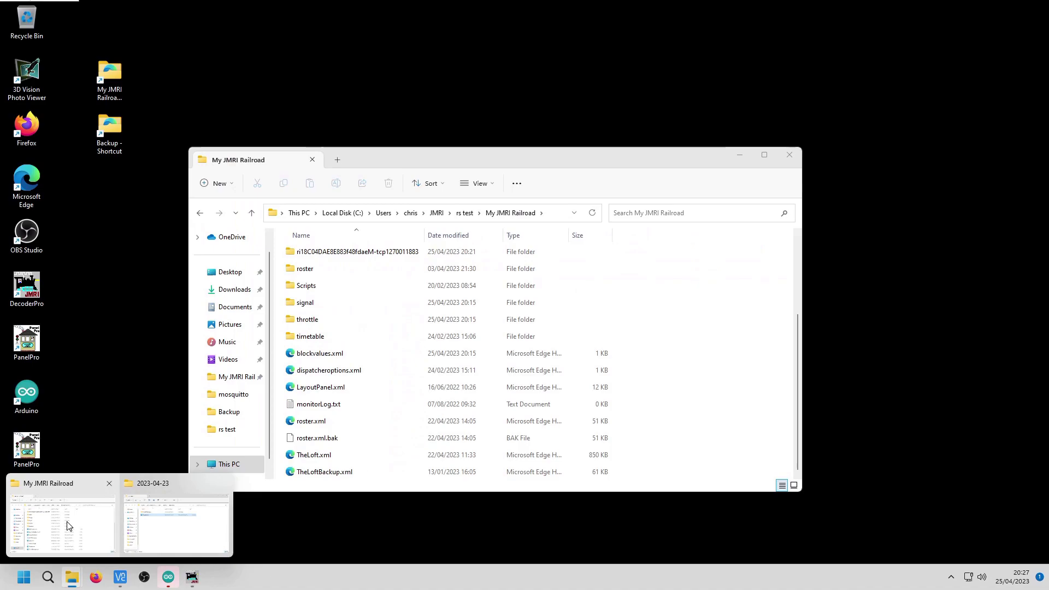
pyautogui.click(66, 524)
pyautogui.click(332, 462)
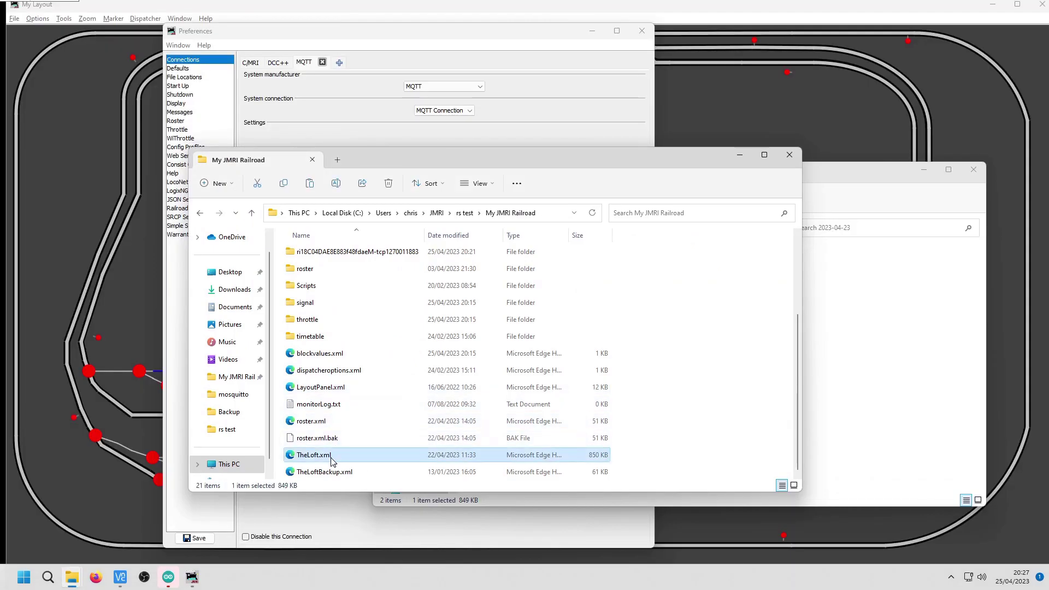
pyautogui.moveTo(331, 462); pyautogui.dragTo(713, 408)
pyautogui.click(735, 416)
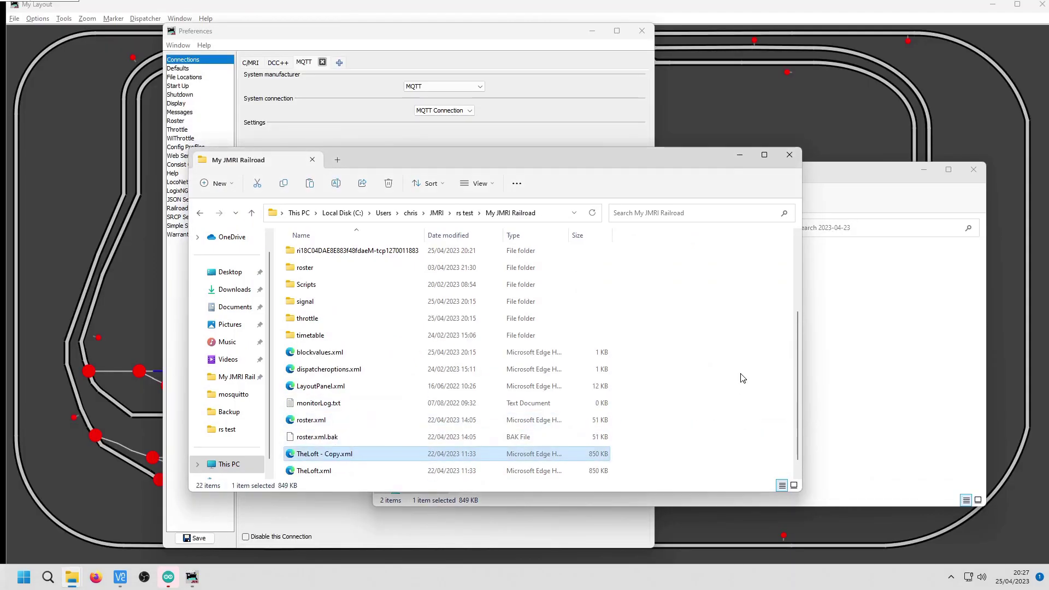
# Step: Paste the edited TheLoft.xml into the live My JMRI Railroad folder, quitting PanelPro before replacing the existing file
pyautogui.click(750, 328)
pyautogui.hotkey('ctrl', 'v')
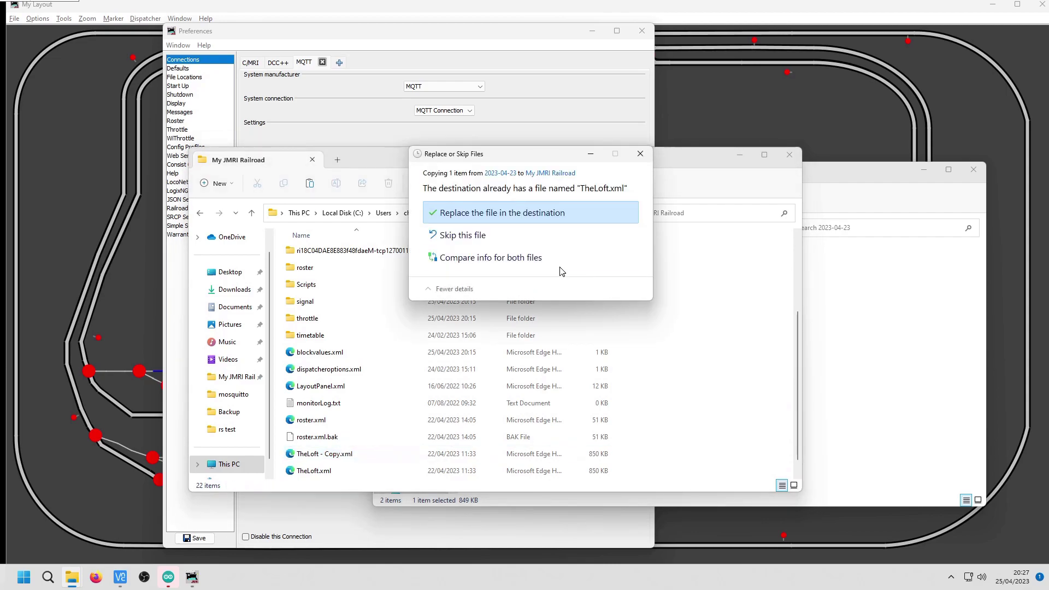
pyautogui.click(190, 582)
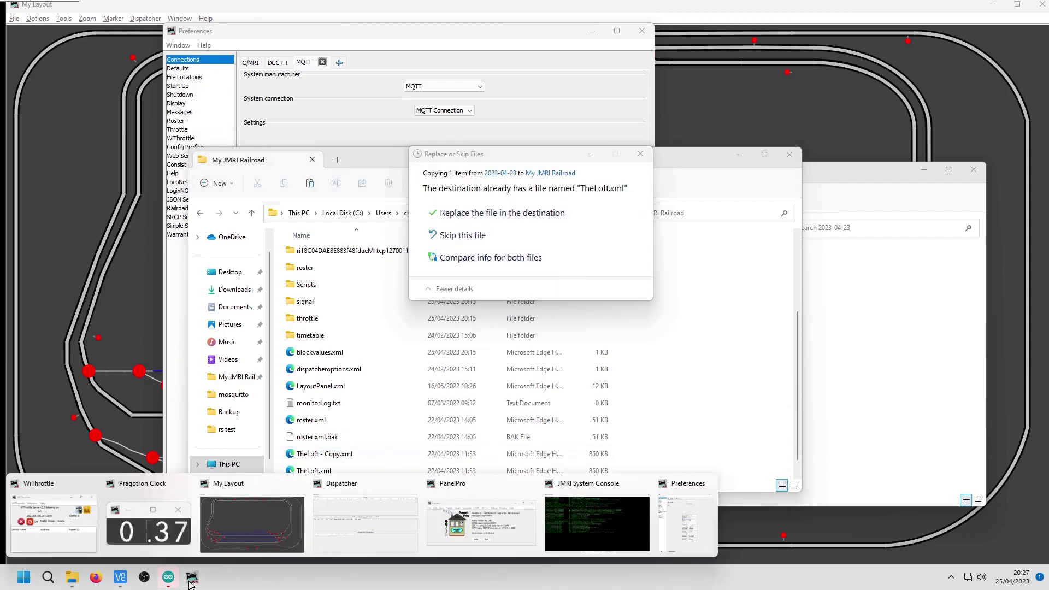
pyautogui.click(491, 519)
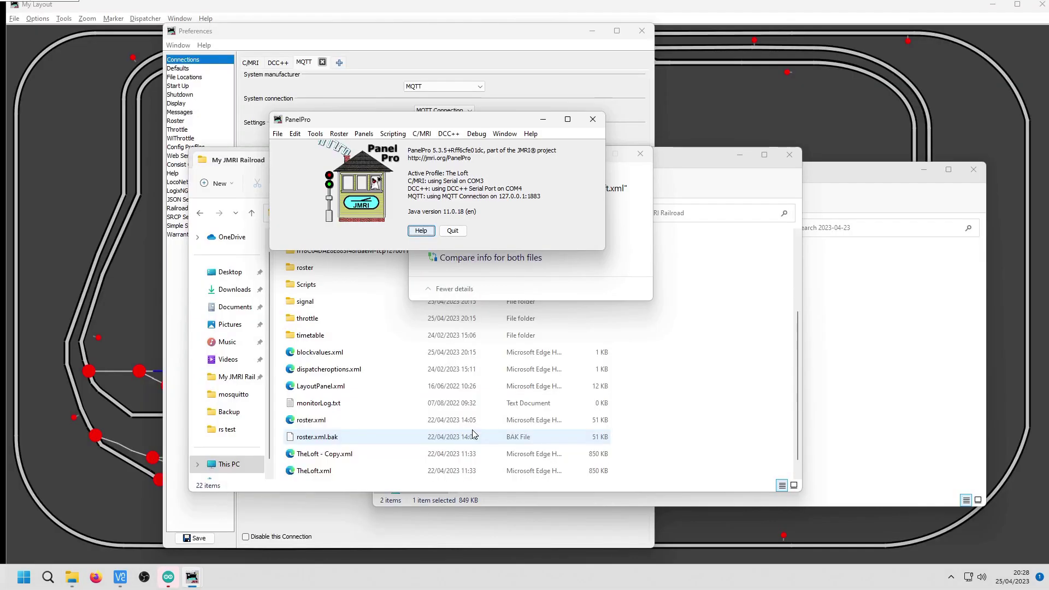
pyautogui.click(453, 231)
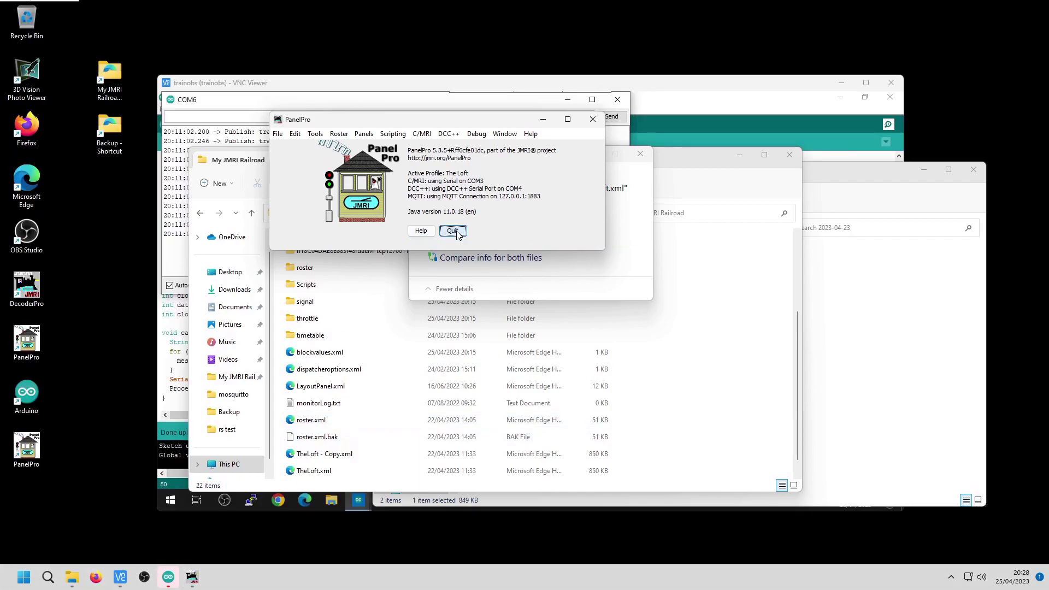
pyautogui.click(458, 233)
pyautogui.click(457, 231)
pyautogui.click(521, 219)
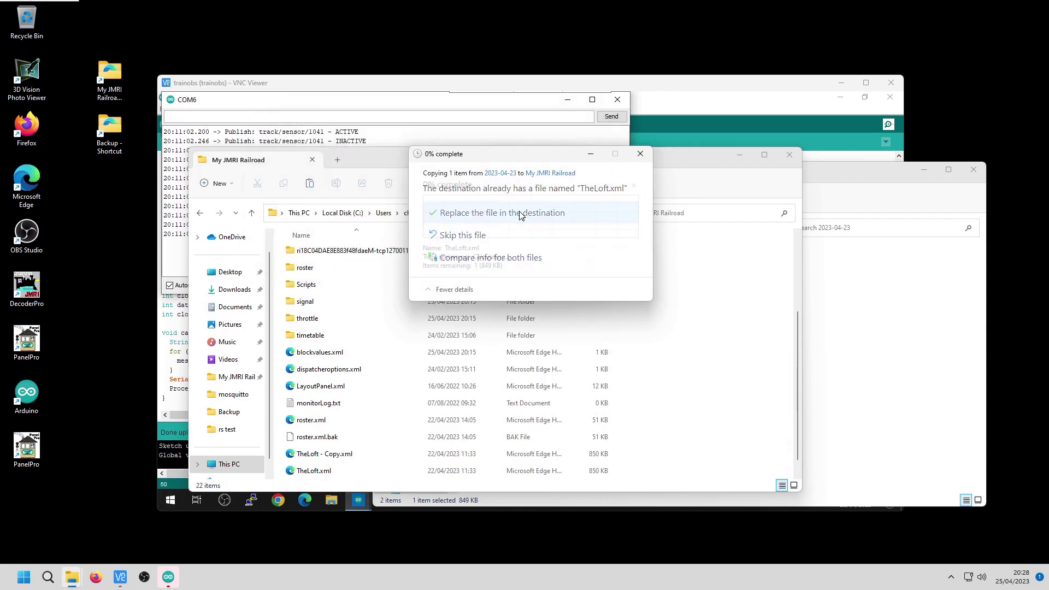
# Step: Relaunch PanelPro with The Loft profile and open the Sensors table
pyautogui.doubleClick(27, 448)
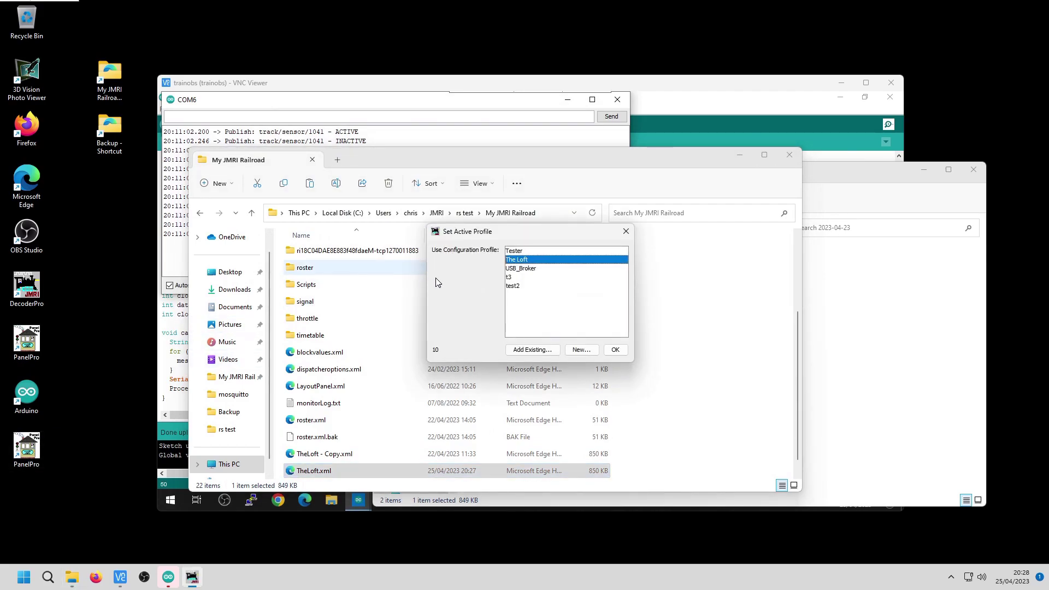
pyautogui.click(610, 347)
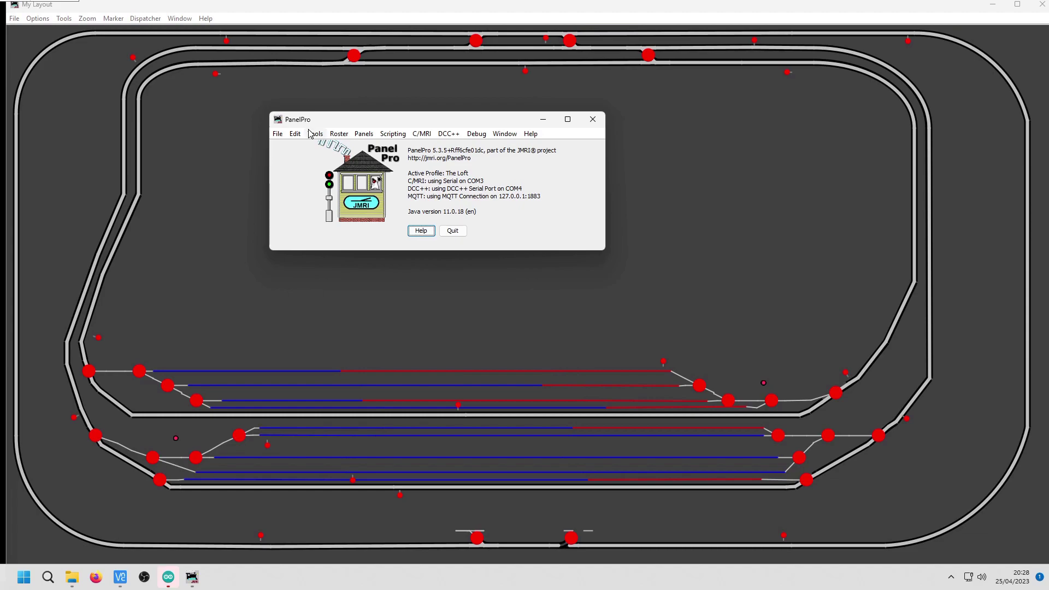
pyautogui.click(315, 134)
pyautogui.moveTo(357, 165)
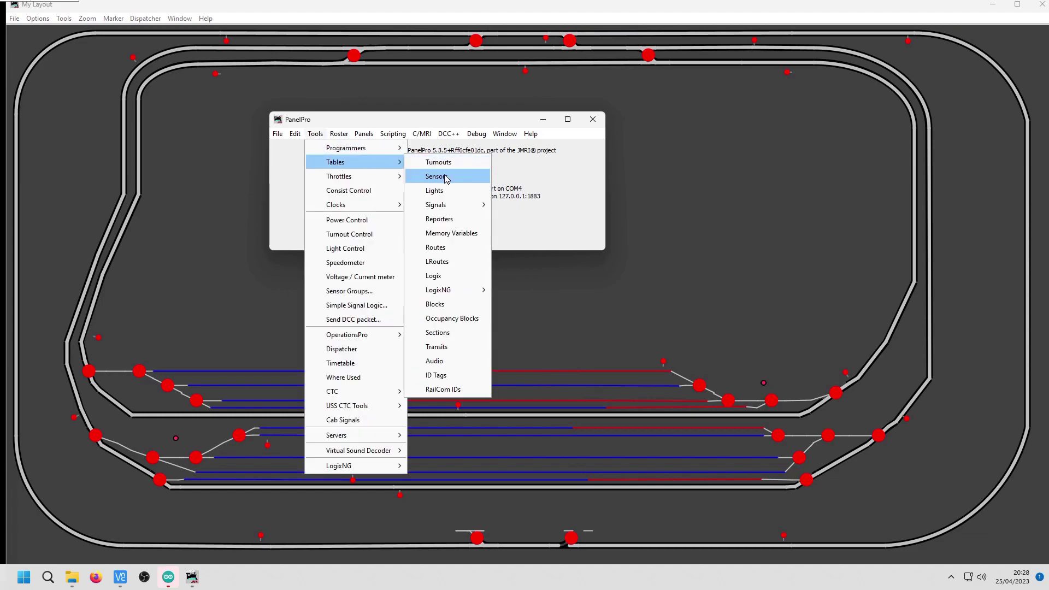
pyautogui.click(447, 179)
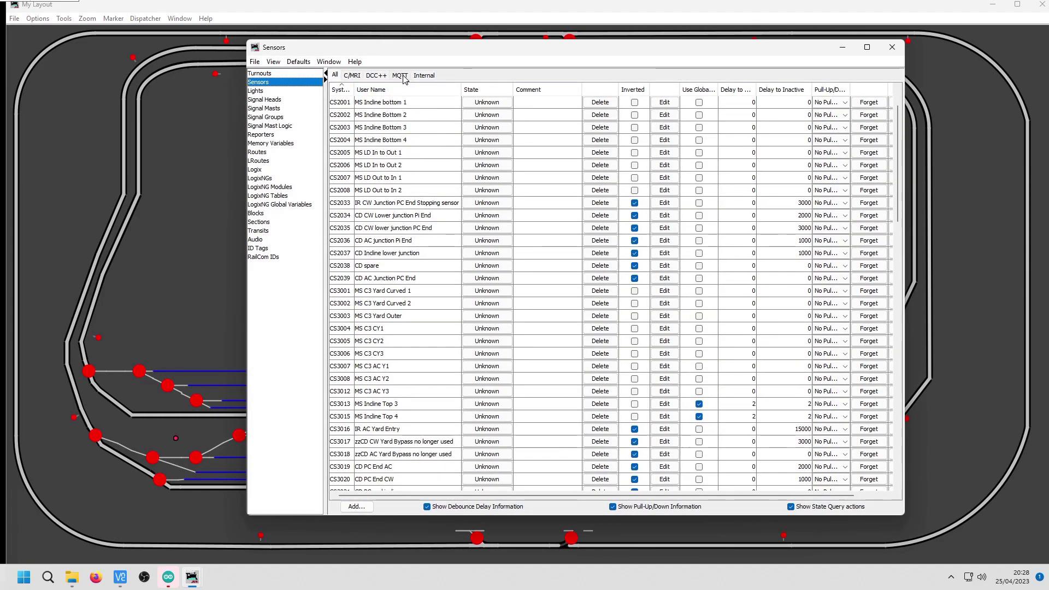
# Step: Review the system names, user names and states of the MQTT sensors in the Sensors table
pyautogui.click(401, 76)
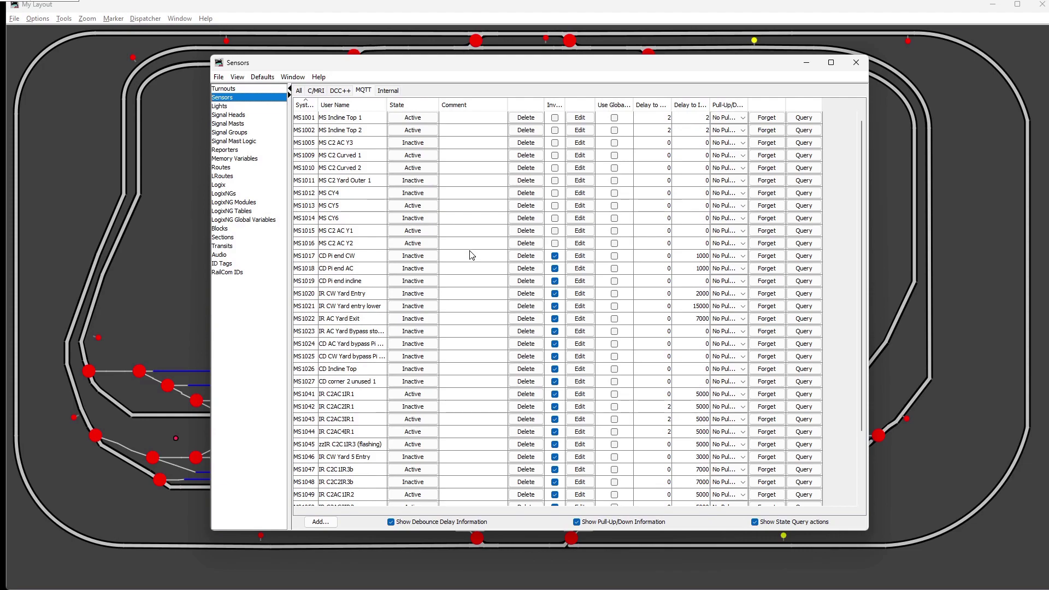
pyautogui.scroll(-2, 472, 255)
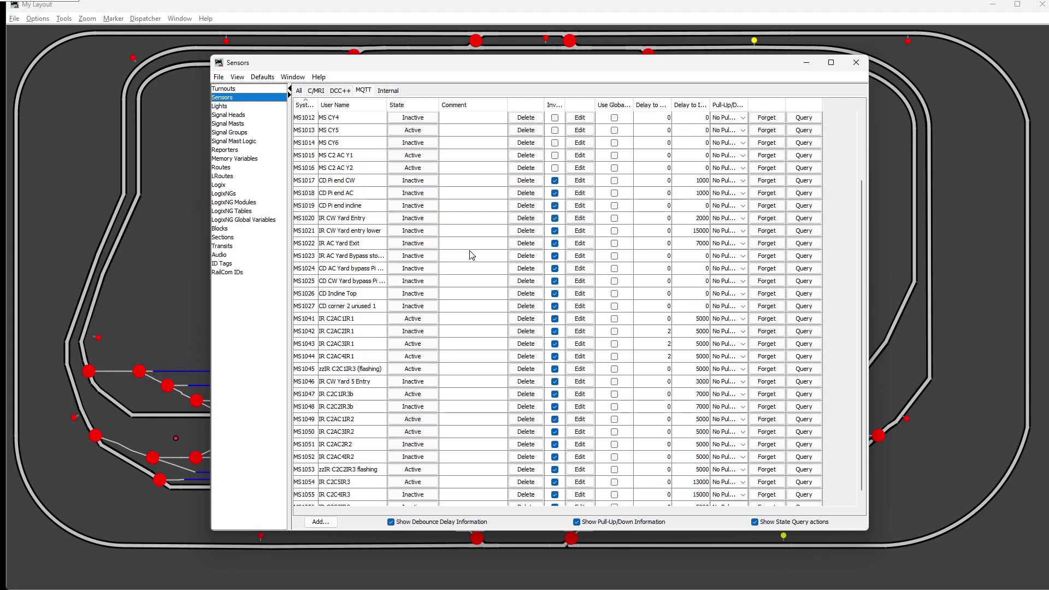
pyautogui.scroll(-1, 471, 256)
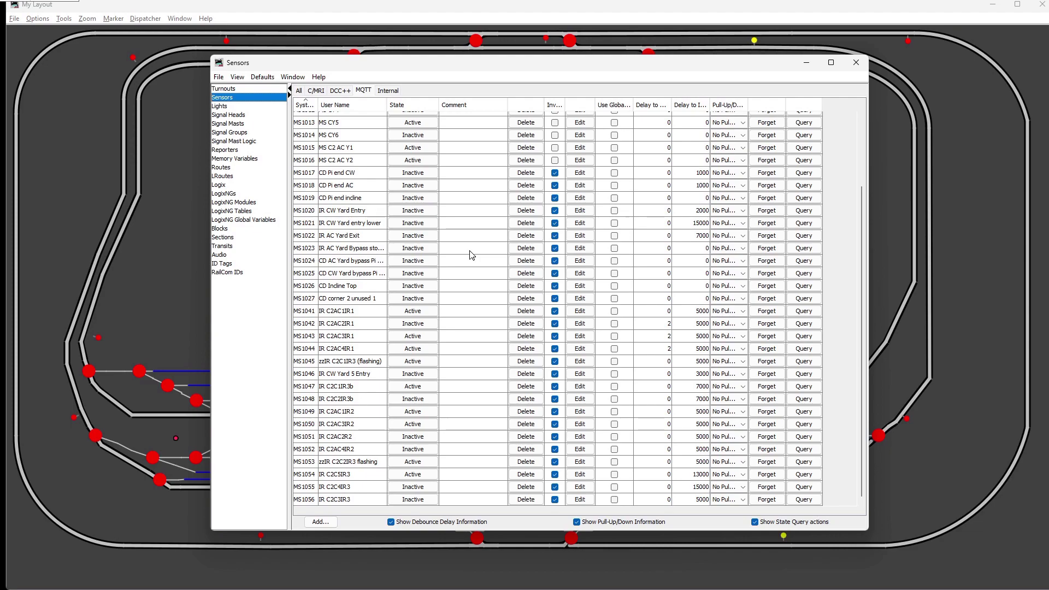
pyautogui.scroll(3, 472, 256)
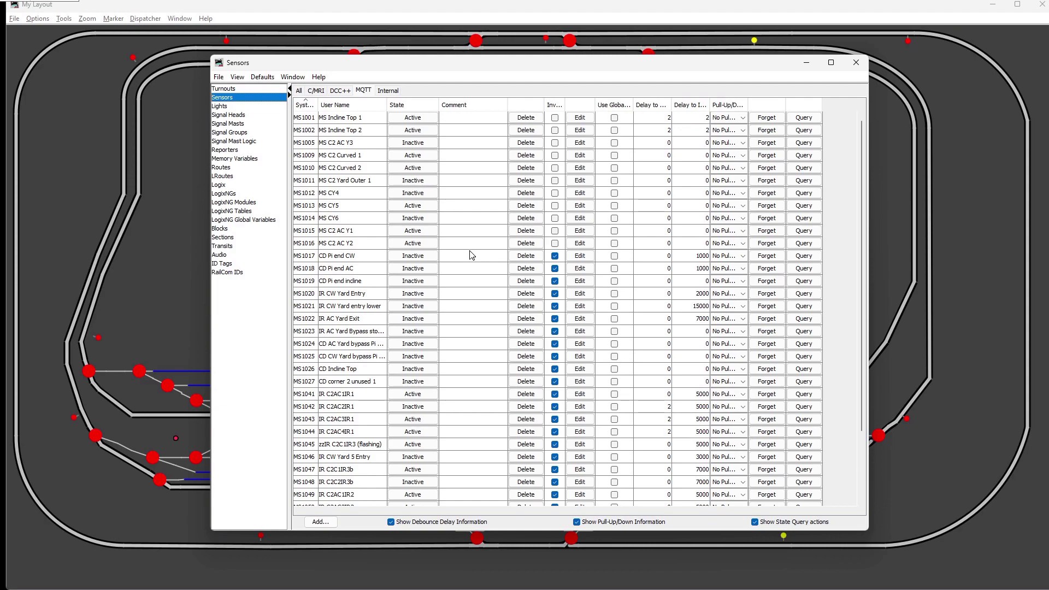
# Step: Switch to Notepad++ and review the system names and debounce settings of the sensor entries throughout TheLoft.xml
pyautogui.hotkey('alt', 'Tab')
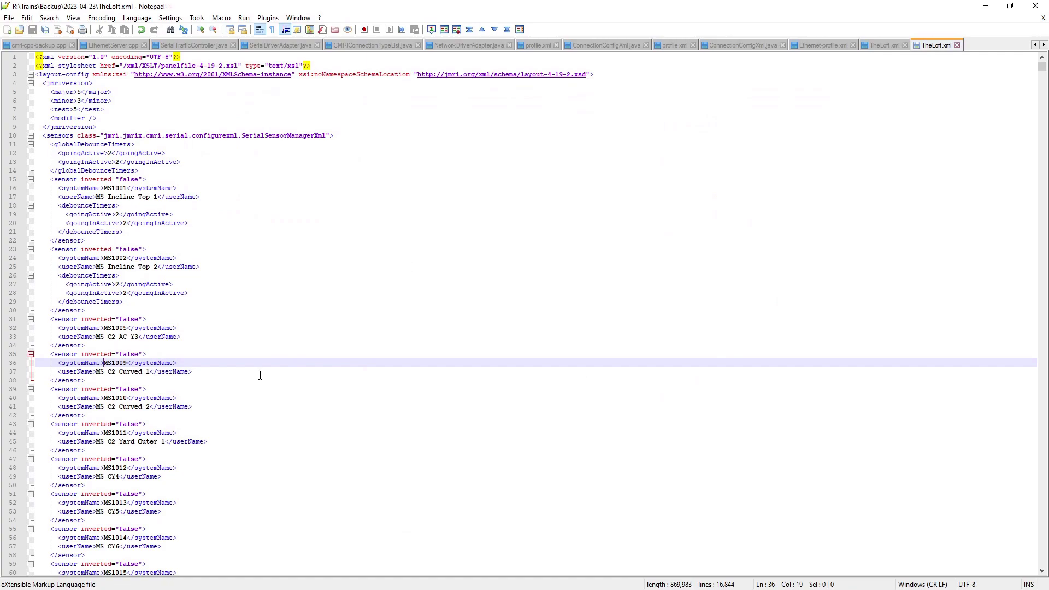
pyautogui.click(272, 392)
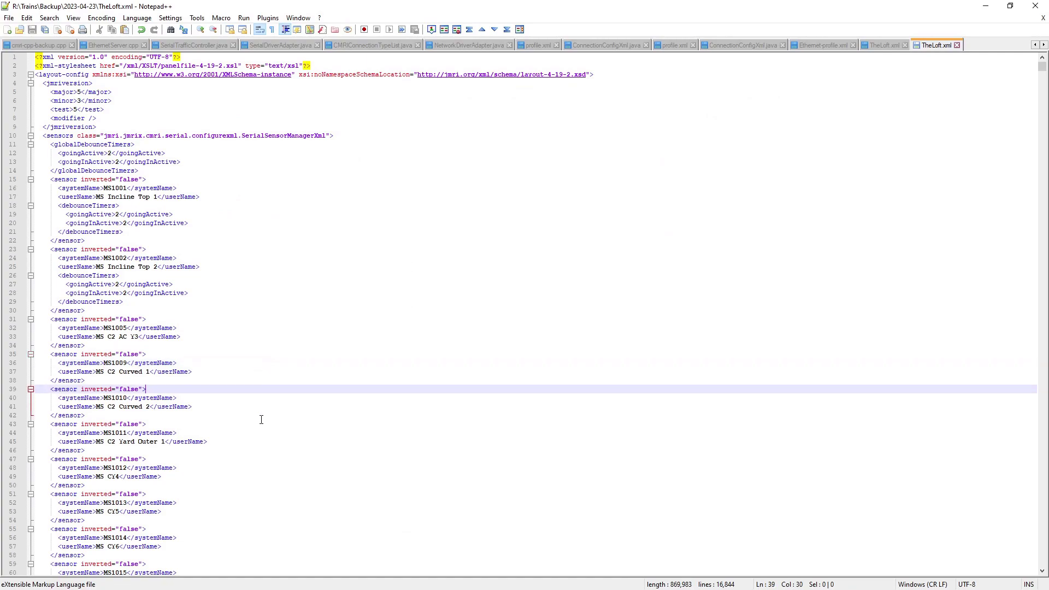
pyautogui.scroll(-18, 261, 419)
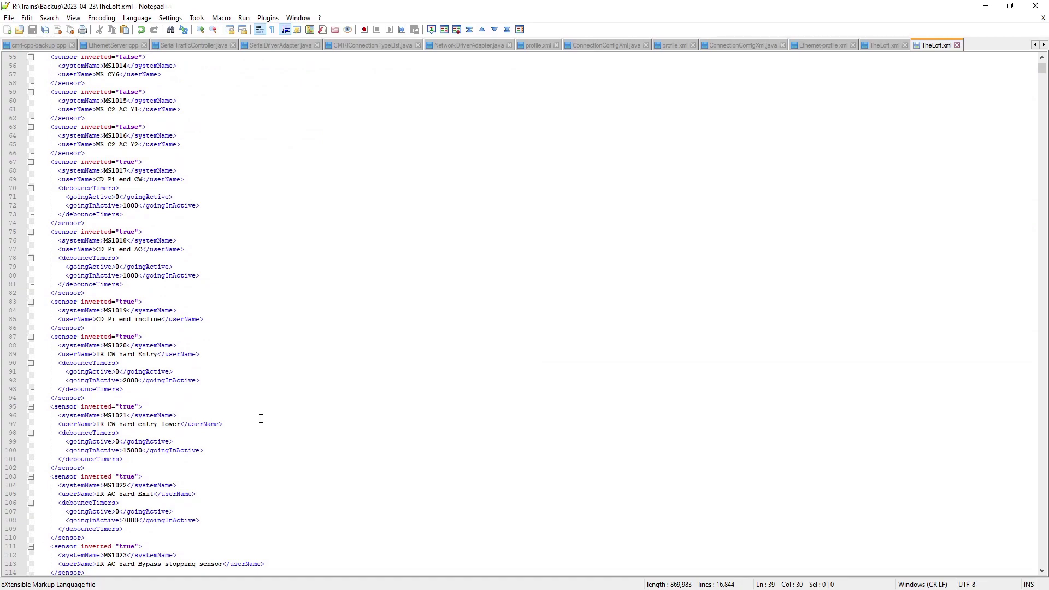
pyautogui.scroll(-7, 261, 419)
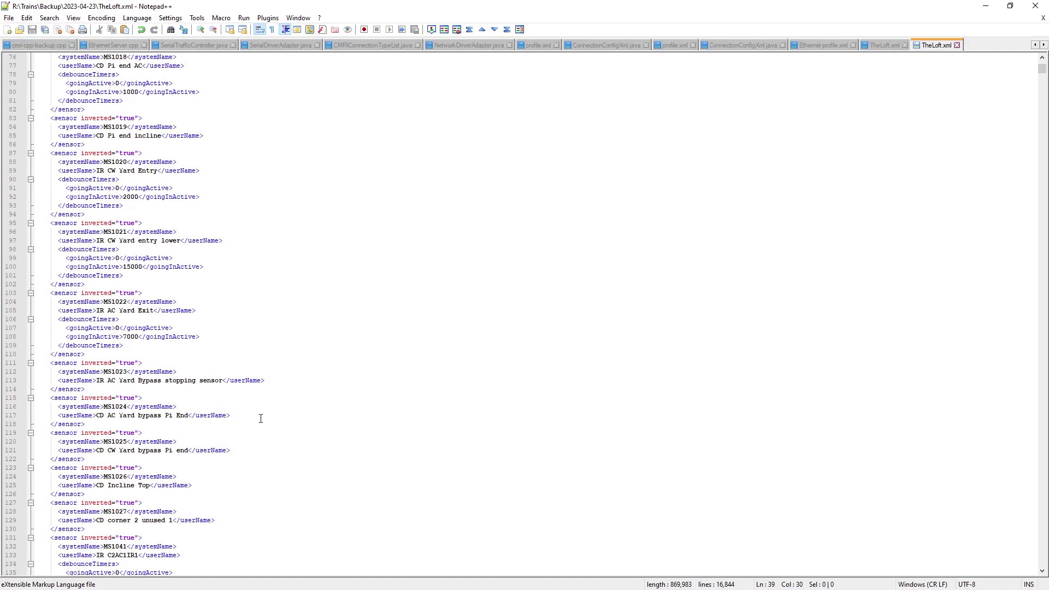
pyautogui.scroll(-11, 260, 419)
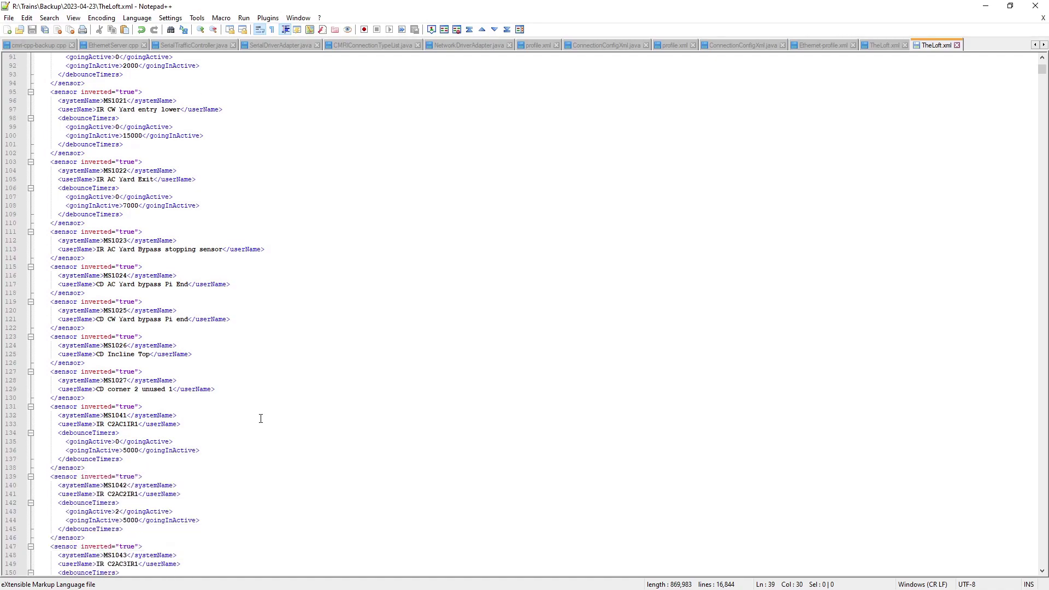
pyautogui.scroll(-14, 261, 418)
pyautogui.scroll(-20, 261, 418)
pyautogui.scroll(-6, 261, 419)
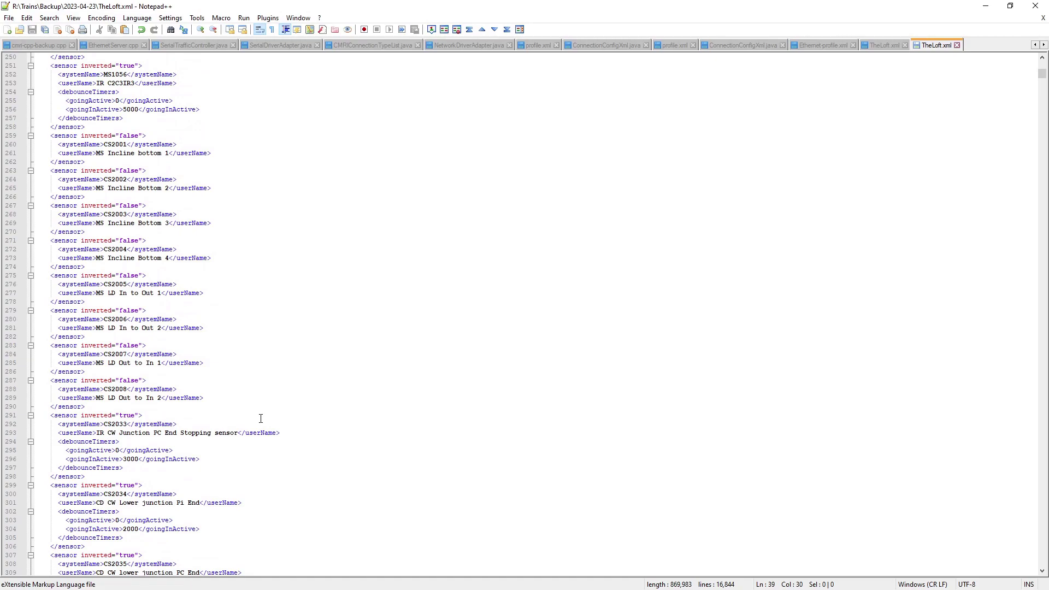
pyautogui.scroll(11, 261, 419)
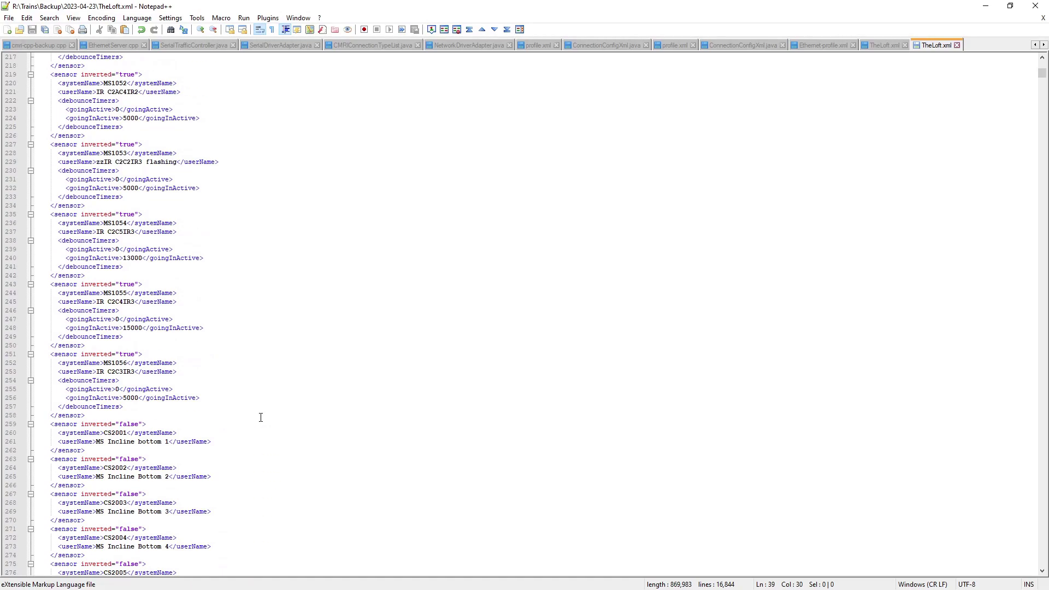
pyautogui.scroll(-13, 261, 418)
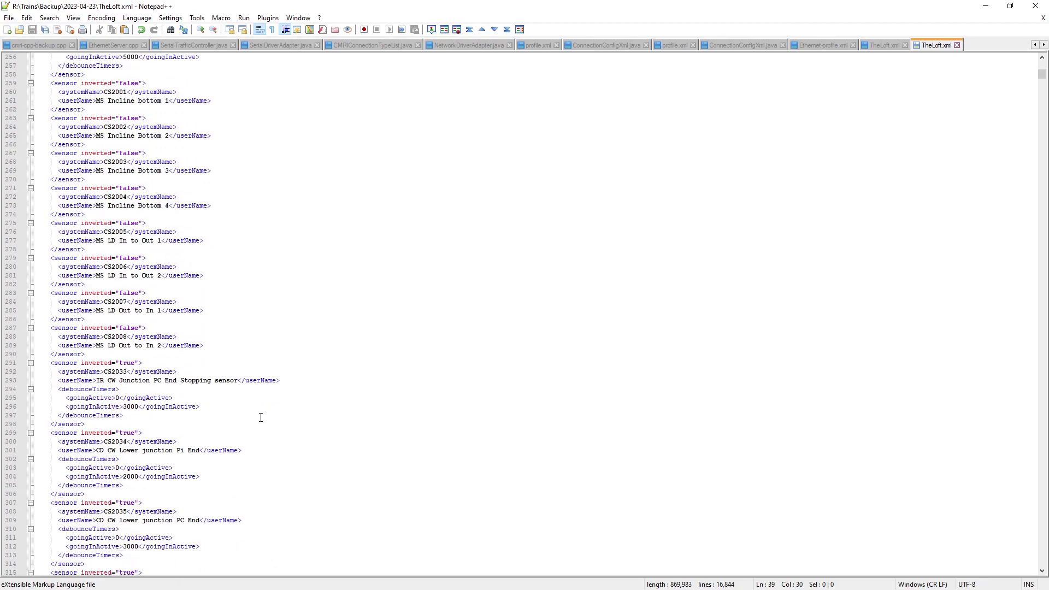
pyautogui.scroll(-6, 261, 418)
pyautogui.scroll(-20, 261, 417)
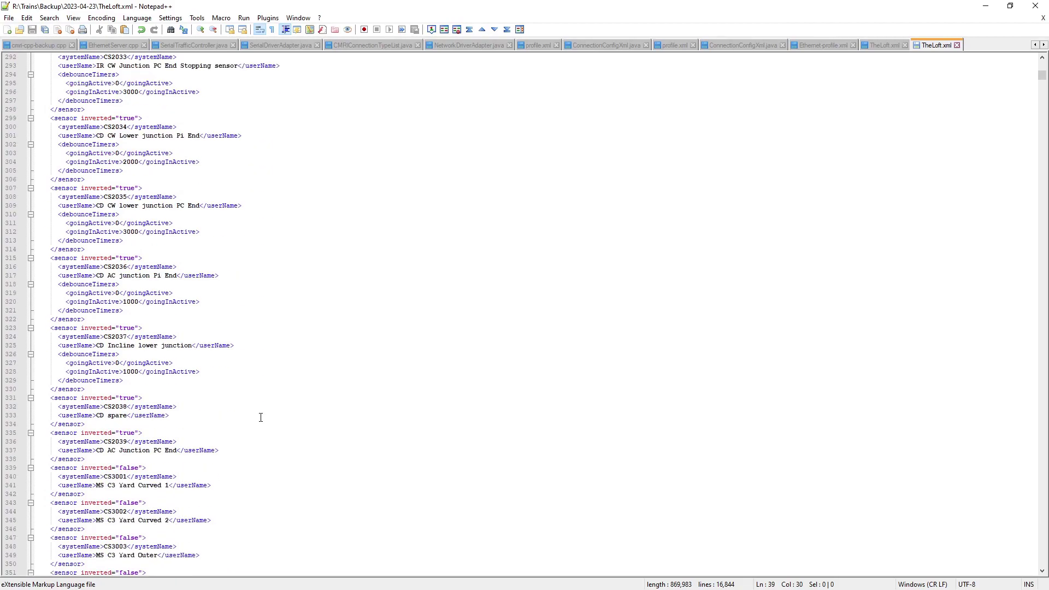
pyautogui.scroll(-20, 260, 417)
pyautogui.scroll(-20, 261, 417)
pyautogui.scroll(-19, 261, 417)
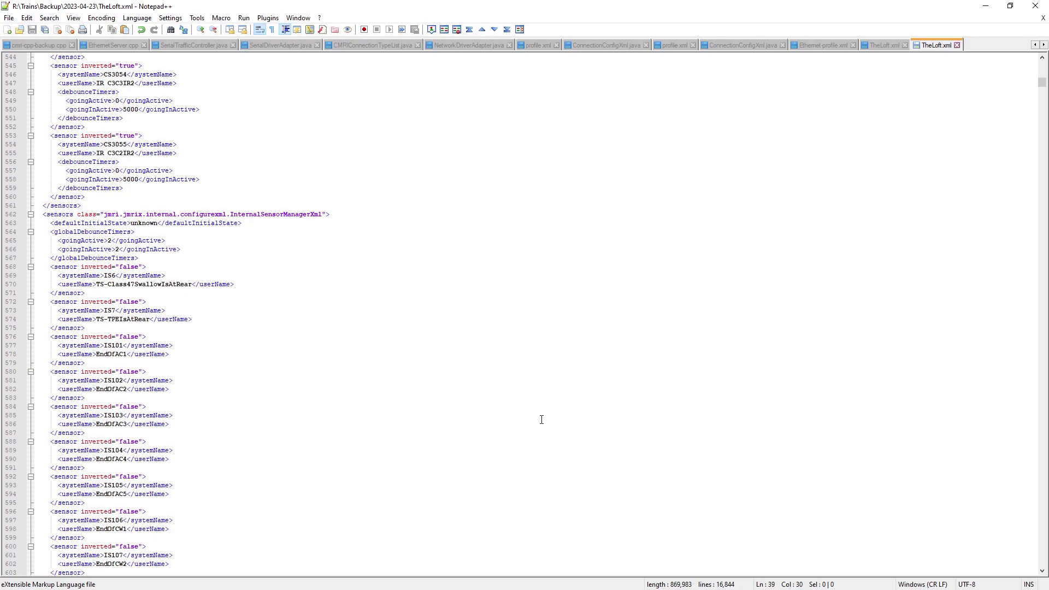
# Step: Examine the turnout definitions in TheLoft.xml, checking their system names, feedback sensors and signal head comments
pyautogui.scroll(-20, 541, 419)
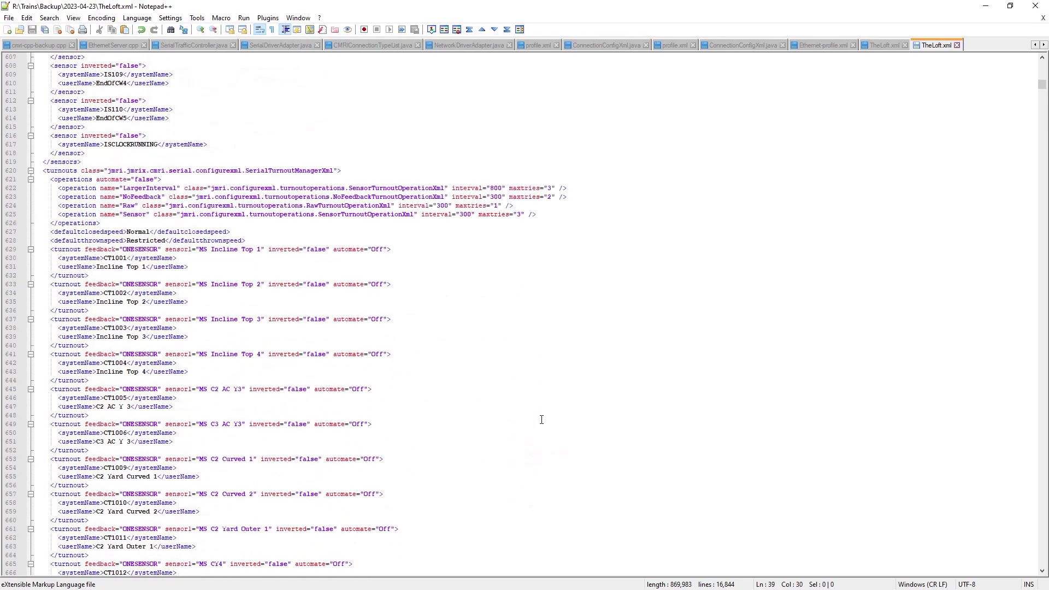
pyautogui.scroll(-5, 542, 419)
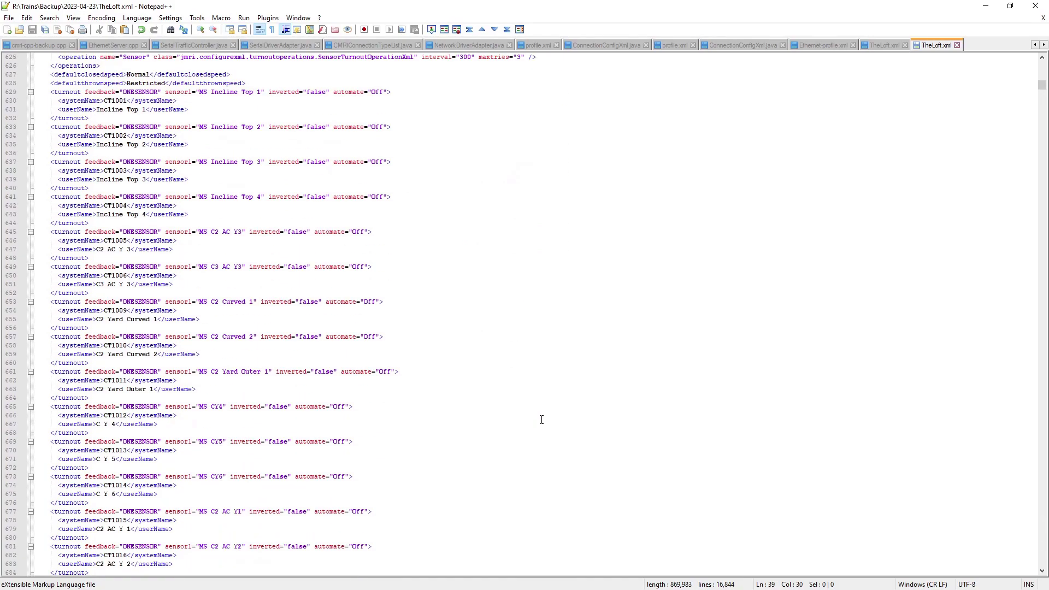
pyautogui.scroll(-3, 542, 419)
pyautogui.scroll(-14, 542, 419)
pyautogui.scroll(-16, 541, 419)
pyautogui.scroll(-6, 541, 420)
pyautogui.scroll(15, 541, 419)
pyautogui.click(539, 355)
# Step: Search TheLoft.xml for CT1 and step through all occurrences to check where the turnout prefix is used
pyautogui.hotkey('ctrl', 'h')
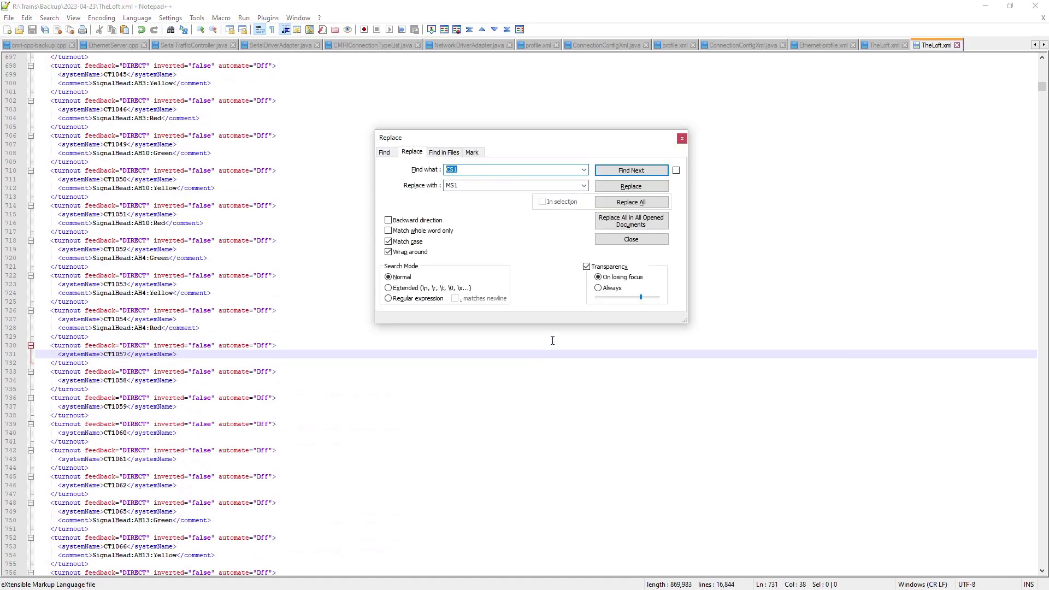
pyautogui.click(385, 152)
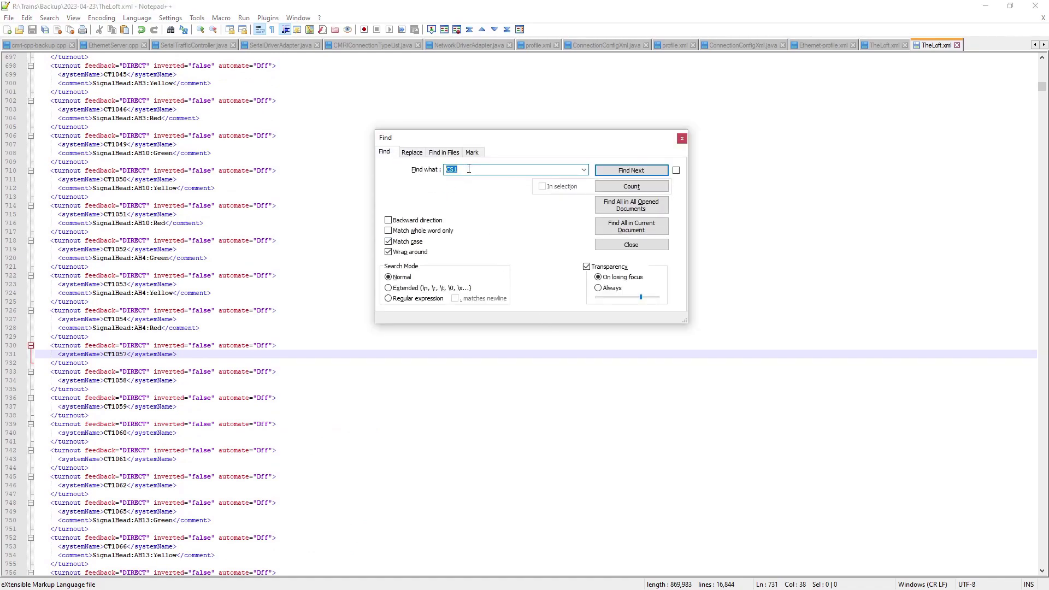
pyautogui.write('CT')
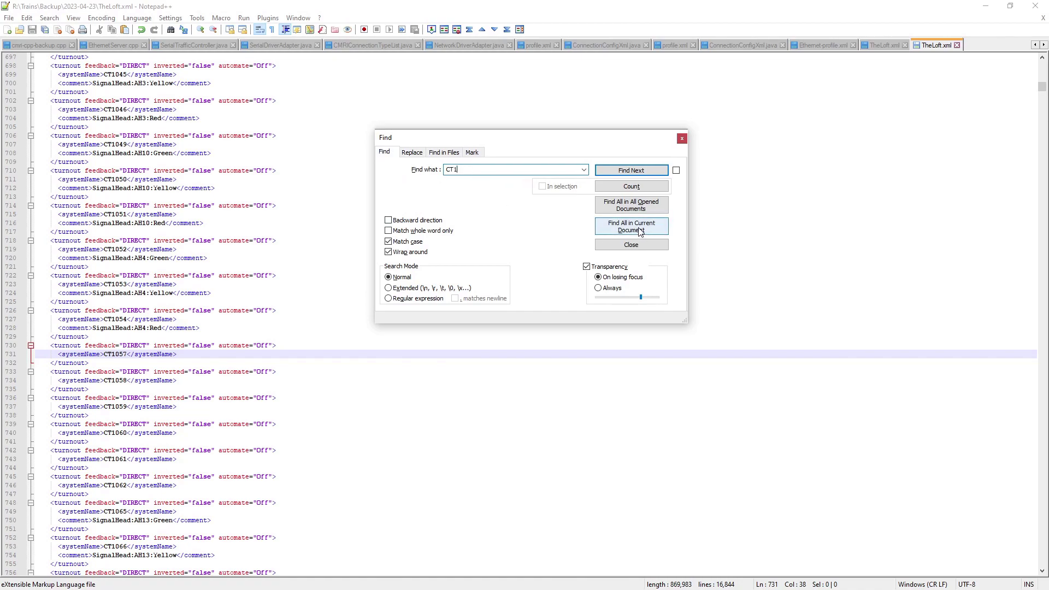
pyautogui.click(635, 171)
pyautogui.click(635, 171)
pyautogui.click(635, 171)
pyautogui.click(635, 171)
pyautogui.click(635, 171)
pyautogui.click(635, 171)
pyautogui.click(635, 170)
pyautogui.click(635, 171)
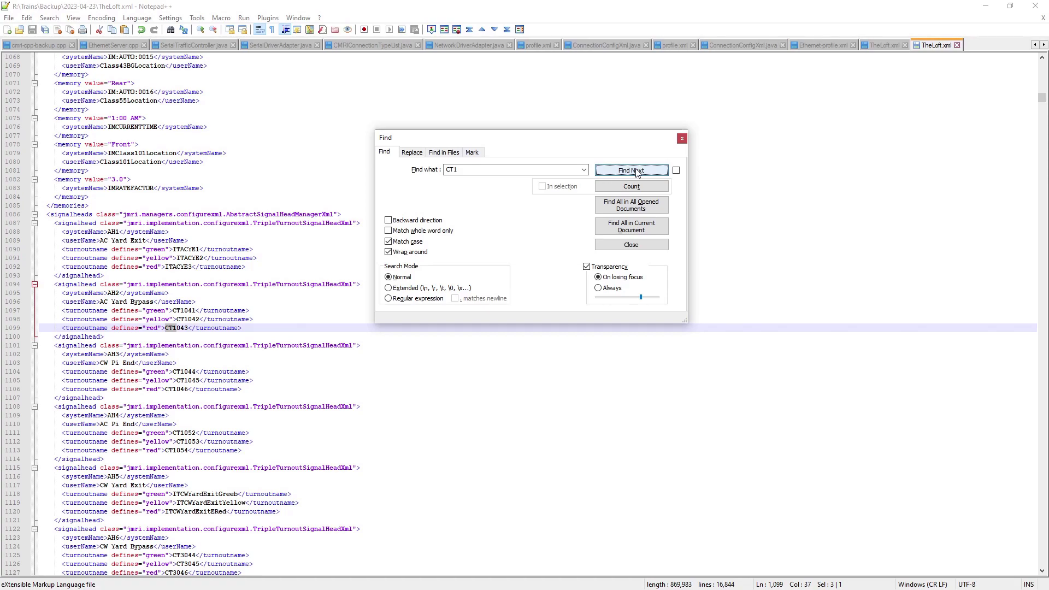
pyautogui.click(635, 171)
pyautogui.click(635, 170)
pyautogui.click(635, 170)
pyautogui.click(635, 170)
pyautogui.click(635, 171)
pyautogui.click(635, 171)
pyautogui.click(635, 170)
pyautogui.click(635, 171)
pyautogui.click(635, 170)
pyautogui.click(635, 171)
pyautogui.click(635, 170)
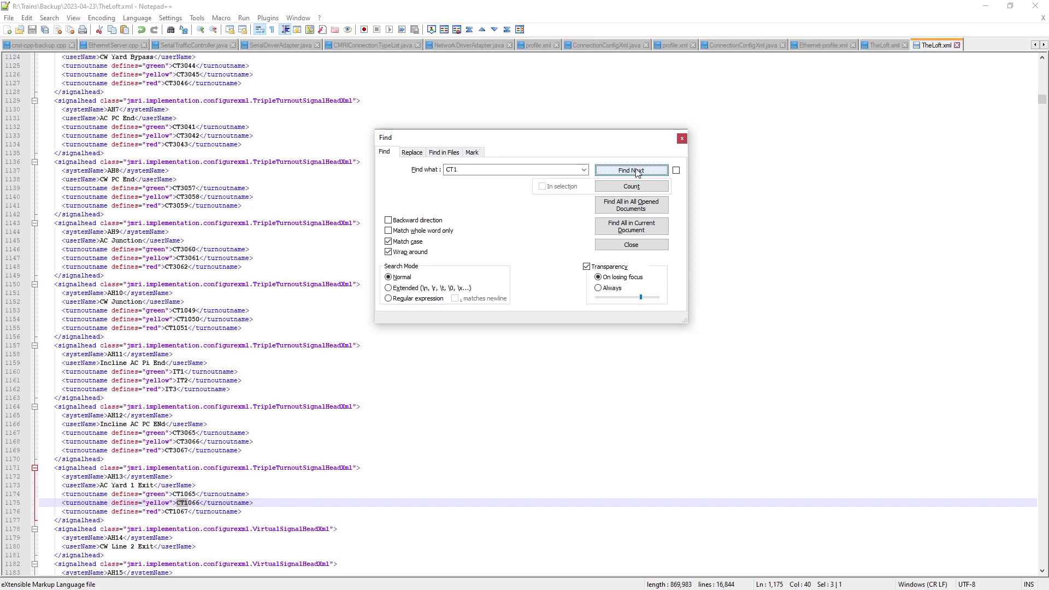
pyautogui.click(635, 170)
pyautogui.click(635, 170)
pyautogui.click(635, 170)
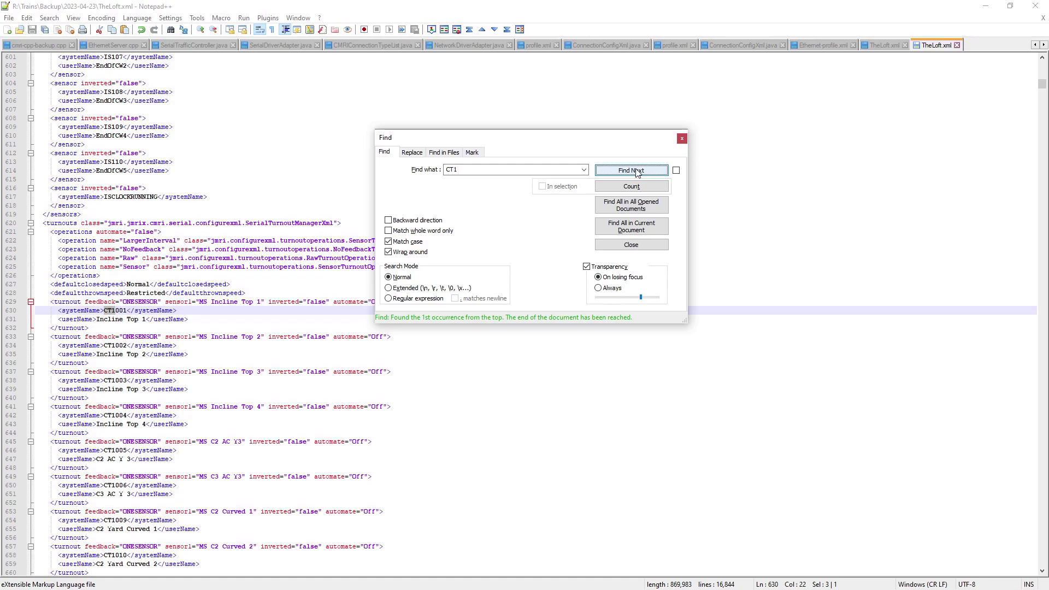
pyautogui.click(635, 171)
pyautogui.click(635, 171)
pyautogui.click(635, 170)
pyautogui.click(636, 170)
pyautogui.click(635, 170)
pyautogui.click(635, 170)
pyautogui.click(635, 170)
pyautogui.click(635, 171)
pyautogui.click(635, 171)
pyautogui.click(635, 171)
pyautogui.click(635, 171)
pyautogui.click(635, 171)
pyautogui.click(635, 171)
pyautogui.click(635, 170)
pyautogui.click(635, 171)
pyautogui.click(635, 171)
pyautogui.click(635, 171)
pyautogui.click(635, 170)
pyautogui.click(635, 171)
pyautogui.click(635, 170)
pyautogui.click(635, 171)
pyautogui.click(635, 171)
pyautogui.click(635, 171)
pyautogui.click(635, 171)
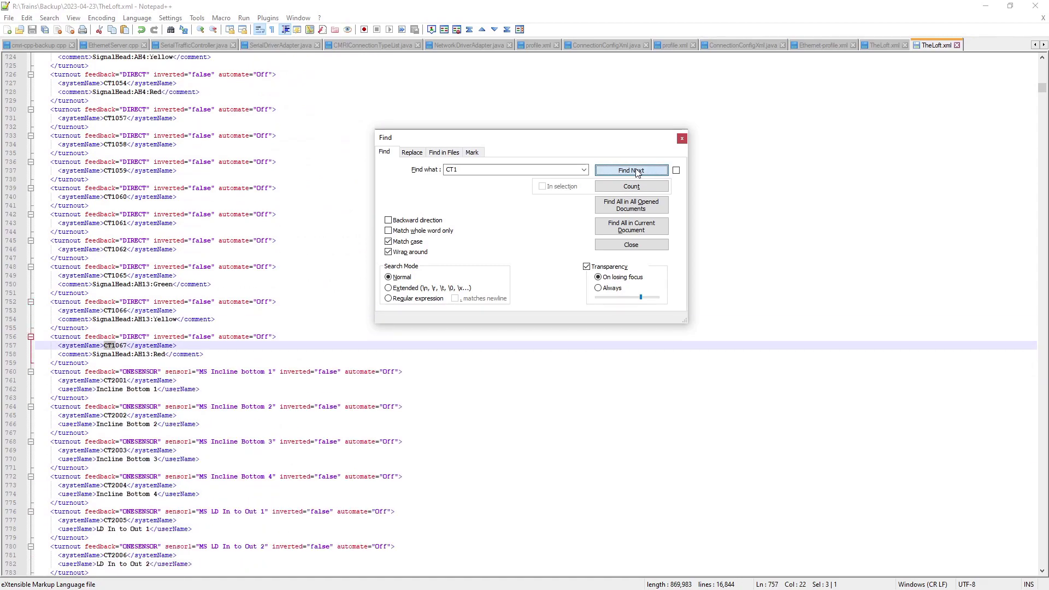
pyautogui.click(635, 171)
pyautogui.click(635, 170)
pyautogui.click(635, 170)
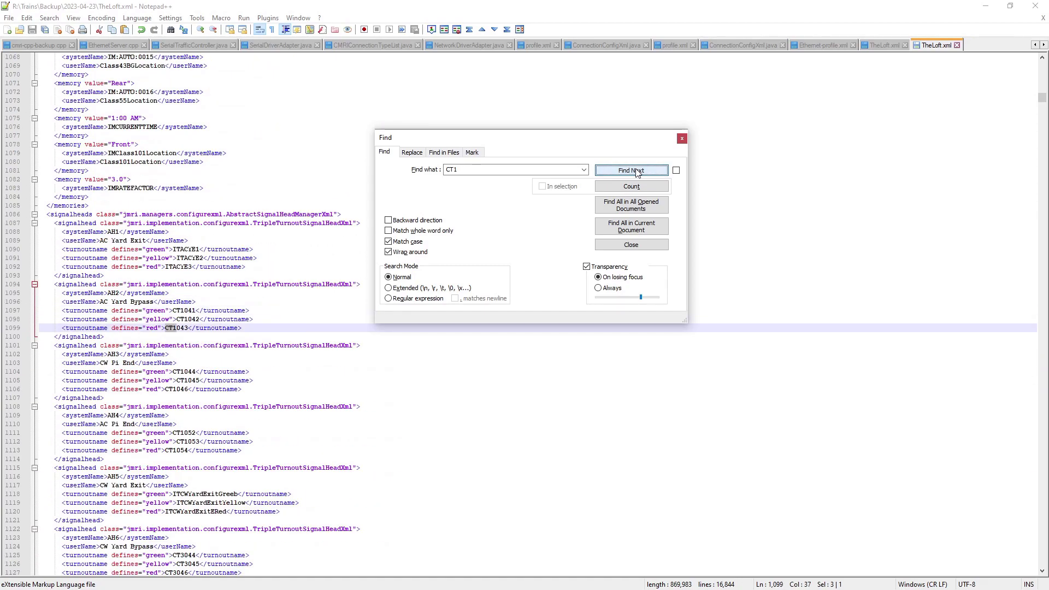
pyautogui.click(635, 170)
pyautogui.click(635, 170)
pyautogui.click(635, 171)
pyautogui.click(635, 171)
pyautogui.click(636, 170)
pyautogui.click(635, 170)
pyautogui.click(635, 171)
pyautogui.click(635, 170)
pyautogui.click(635, 170)
pyautogui.click(635, 171)
pyautogui.click(635, 170)
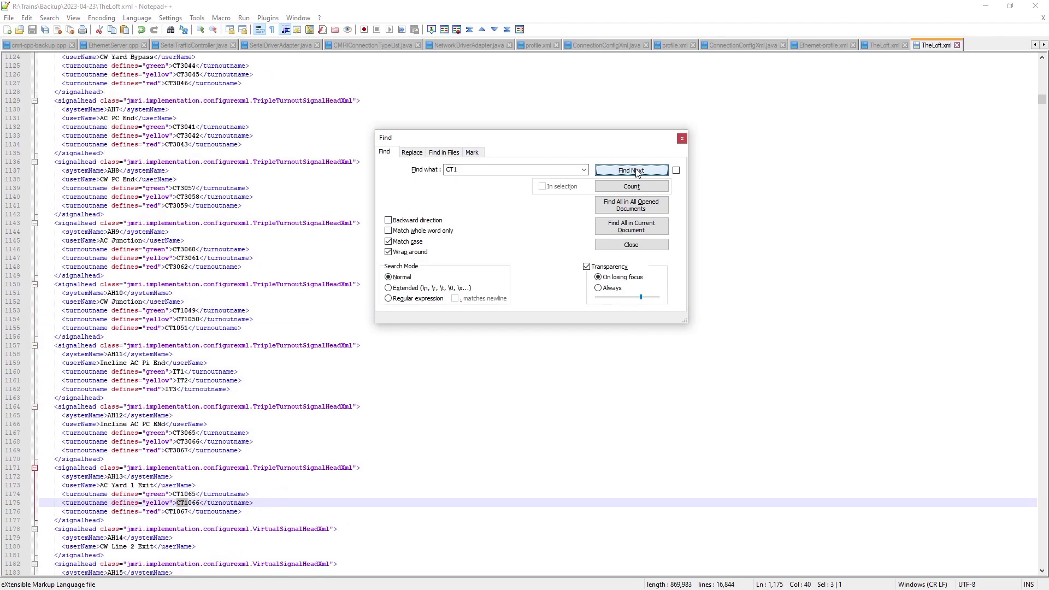
pyautogui.click(635, 171)
pyautogui.click(635, 171)
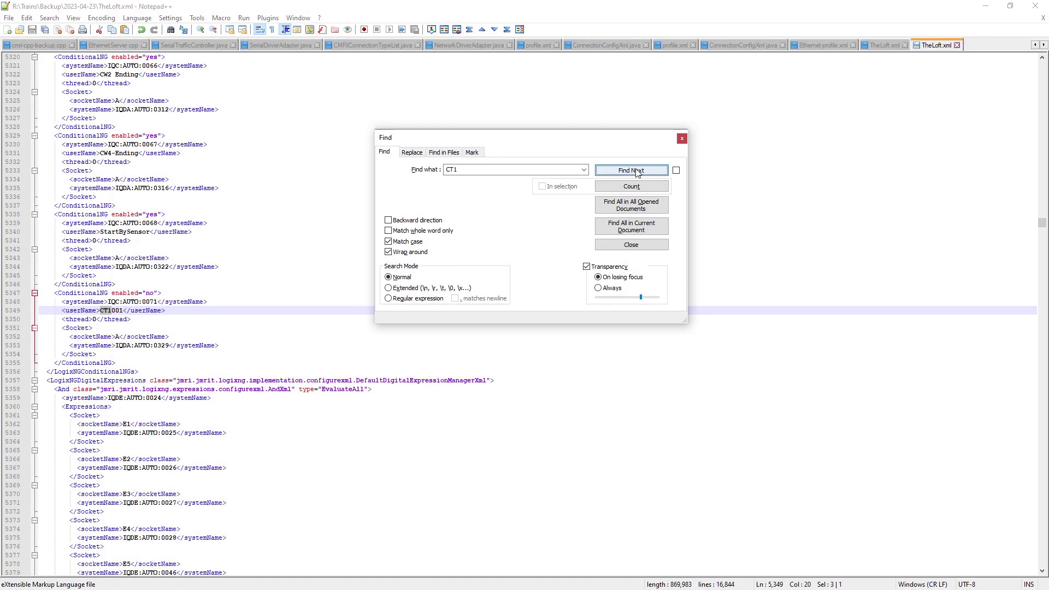
pyautogui.click(635, 170)
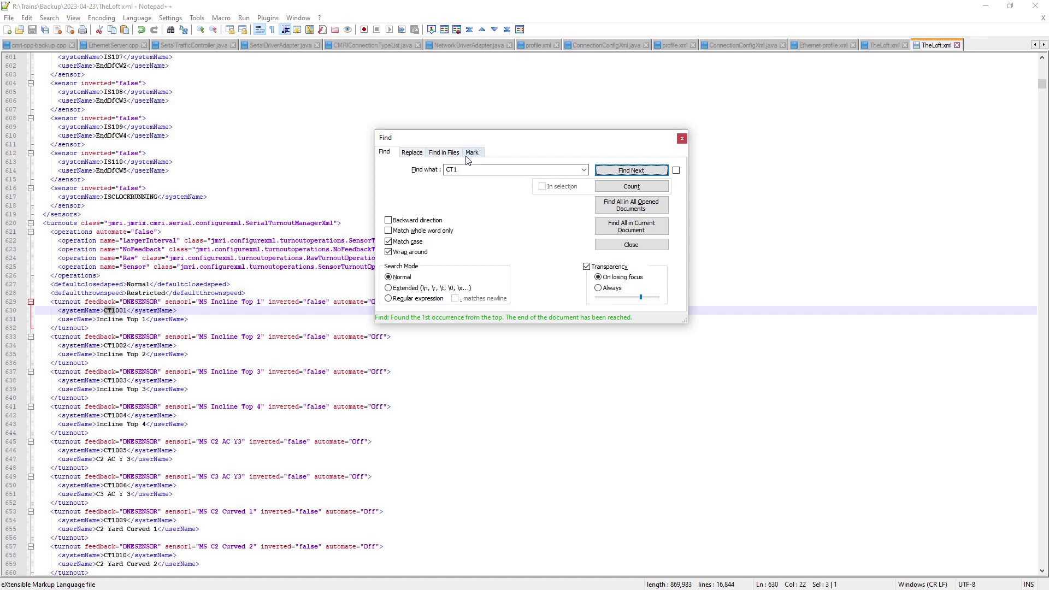
# Step: Replace all occurrences of CT1 with MT1 in TheLoft.xml and save the file
pyautogui.click(412, 152)
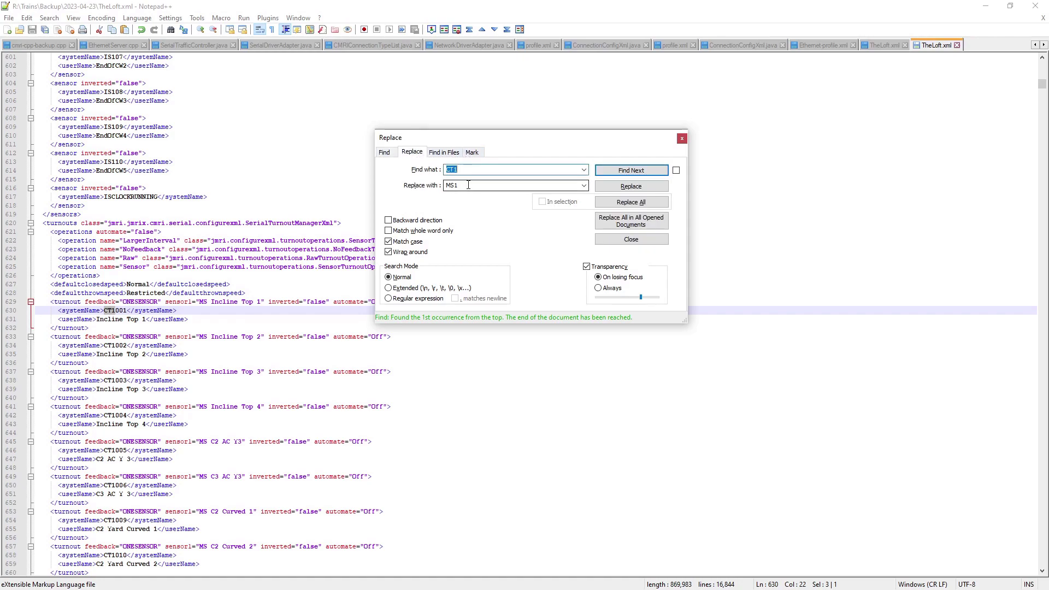
pyautogui.doubleClick(491, 189)
pyautogui.press('Home')
pyautogui.press('Right')
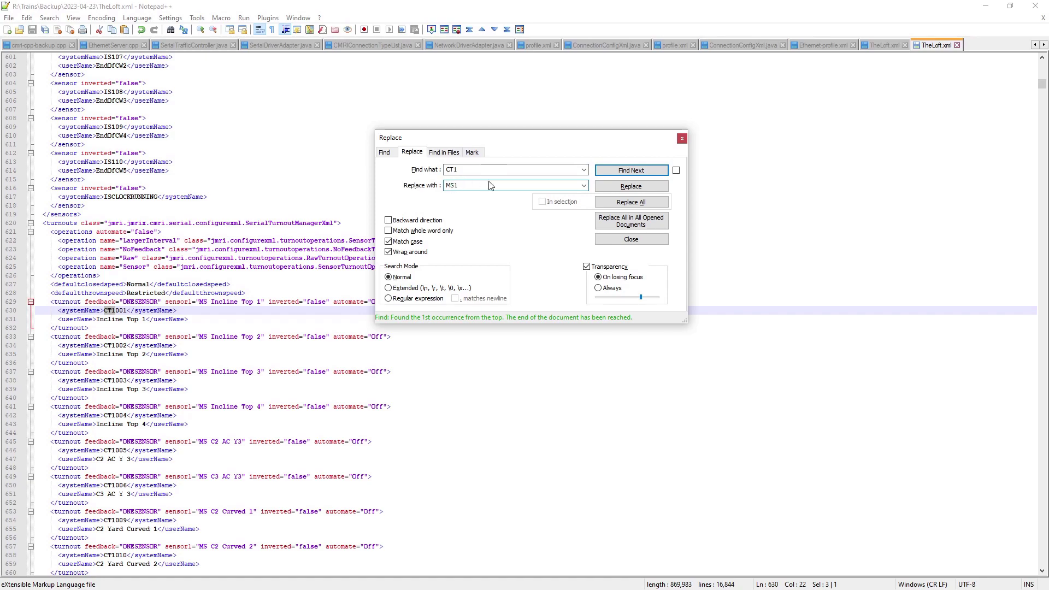
pyautogui.press('Delete')
pyautogui.write('T')
pyautogui.click(622, 203)
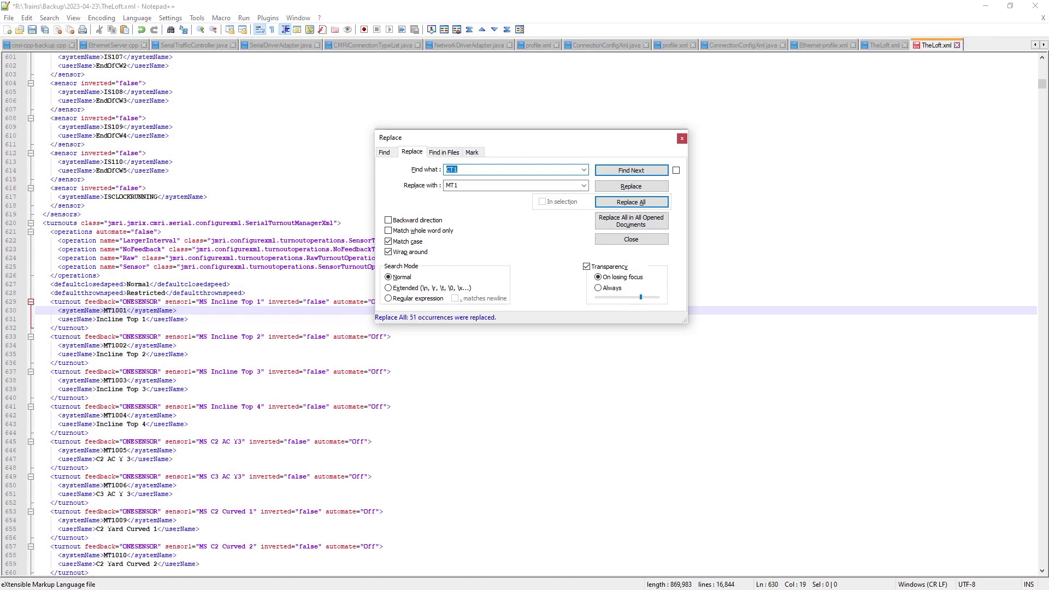
pyautogui.click(32, 30)
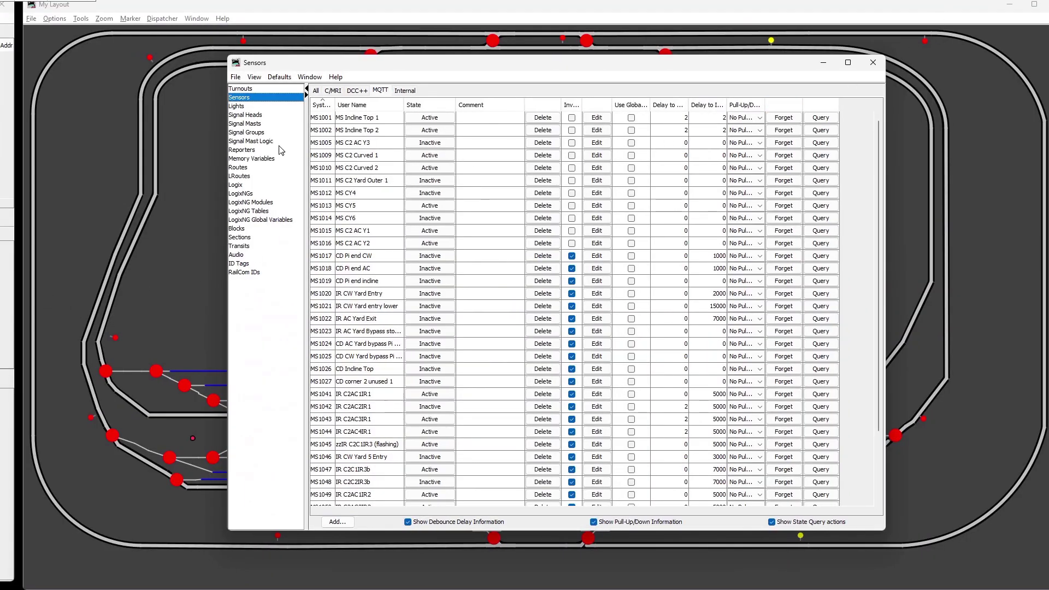
# Step: Switch to PanelPro and quit it, cancelling the storing of table content and panels
pyautogui.click(195, 188)
pyautogui.hotkey('alt', 'Tab')
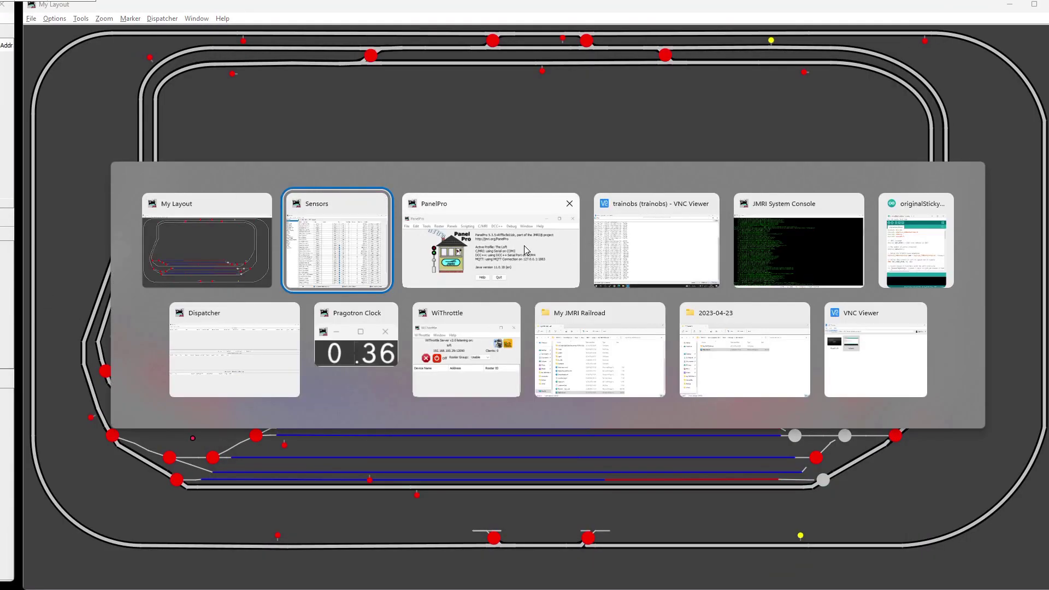
pyautogui.click(523, 245)
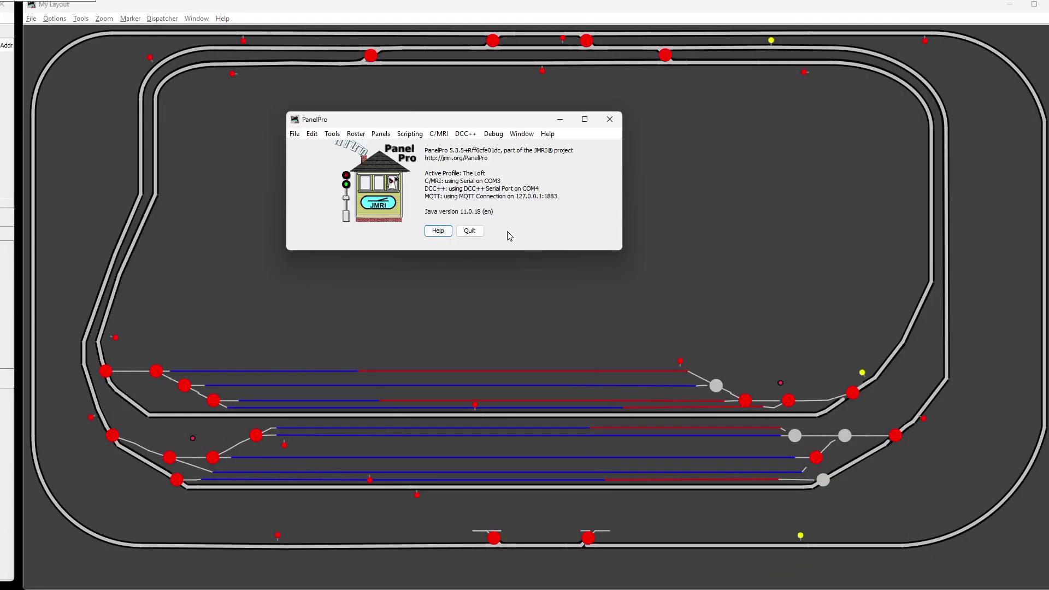
pyautogui.click(470, 232)
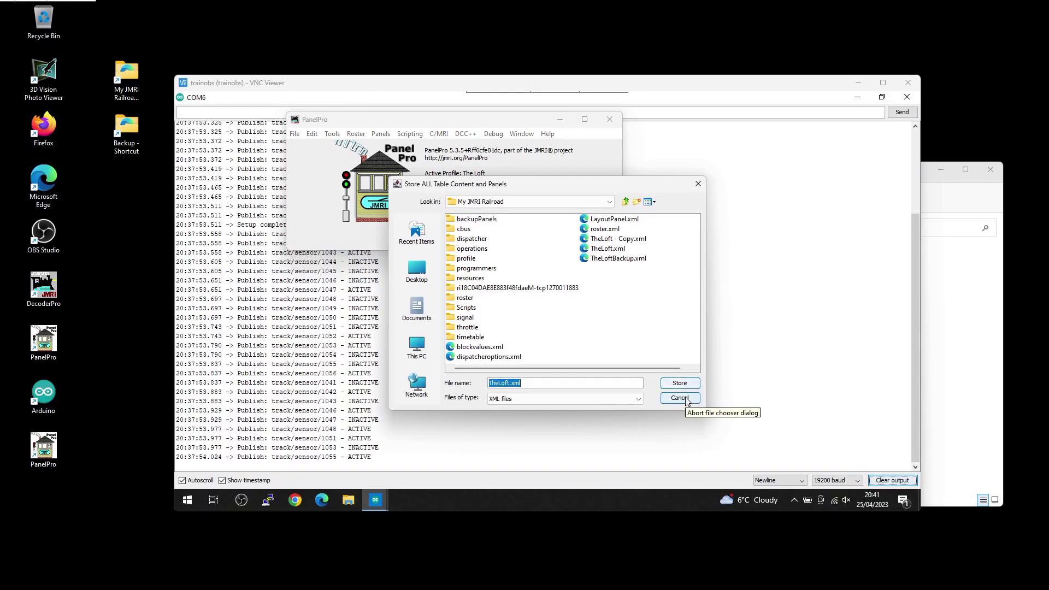
pyautogui.click(687, 400)
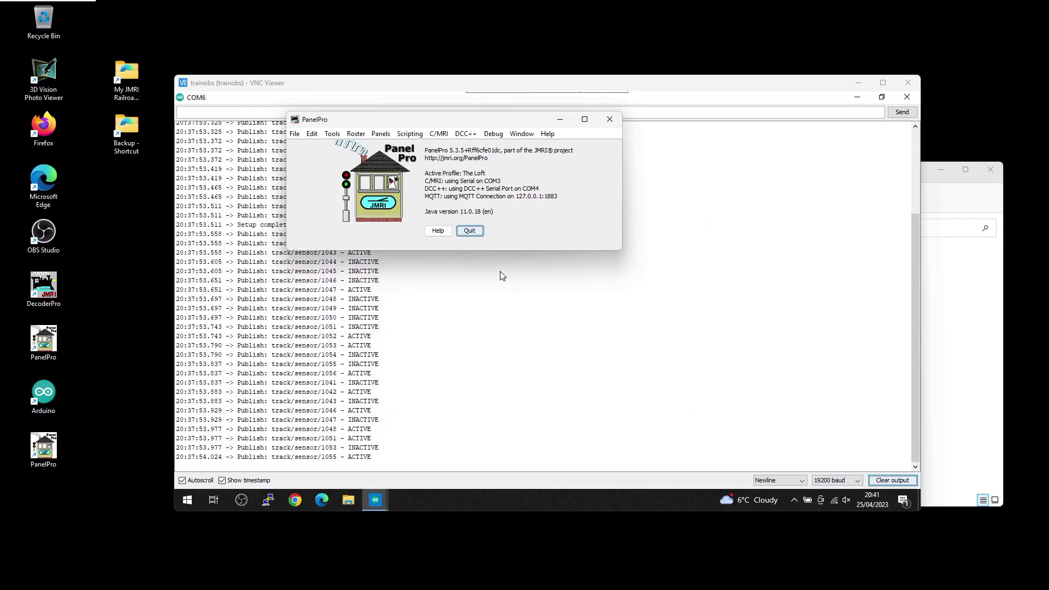
pyautogui.click(470, 232)
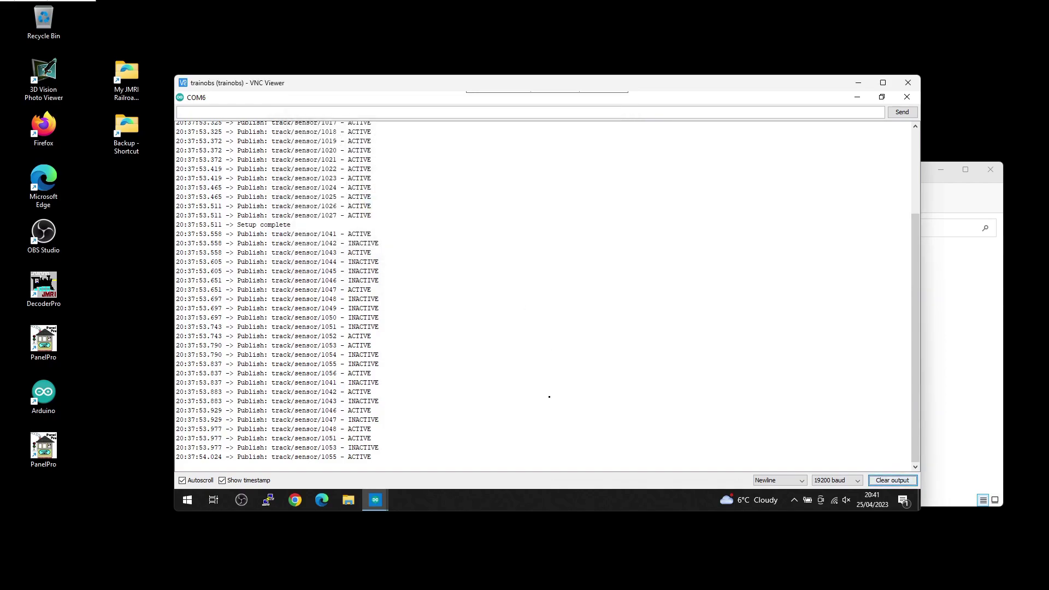
# Step: Copy the edited TheLoft.xml from the 2023-04-23 backup folder and duplicate the existing TheLoft.xml within My JMRI Railroad
pyautogui.hotkey('alt', 'Tab')
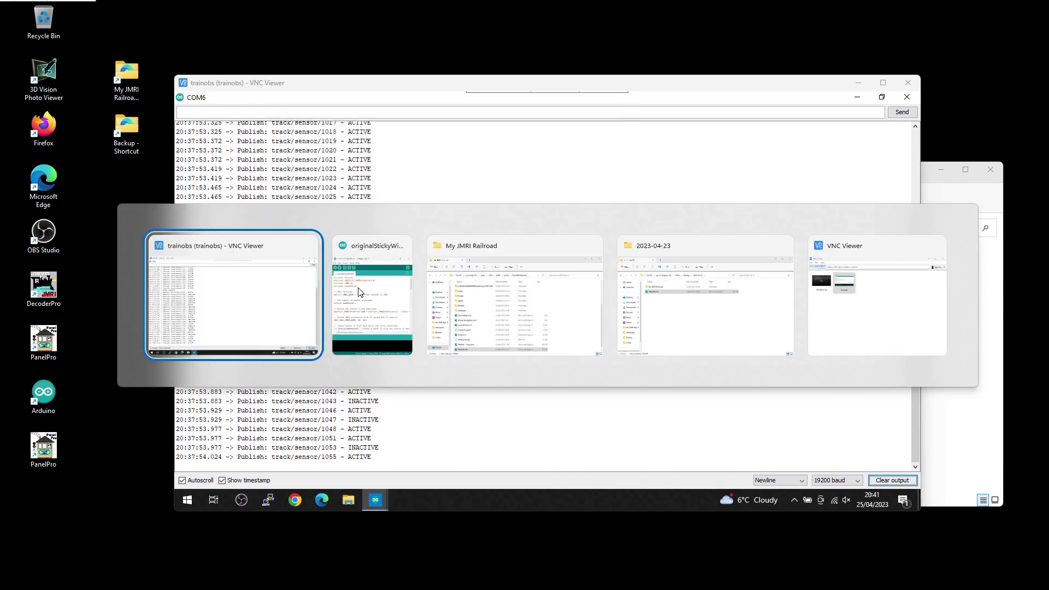
pyautogui.click(686, 289)
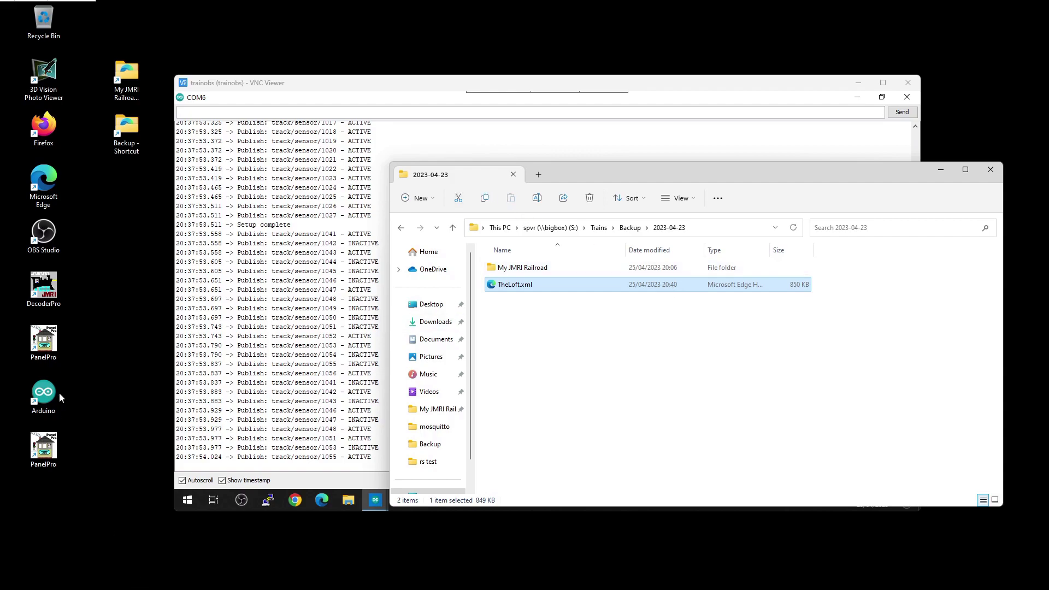
pyautogui.hotkey('alt', 'Tab')
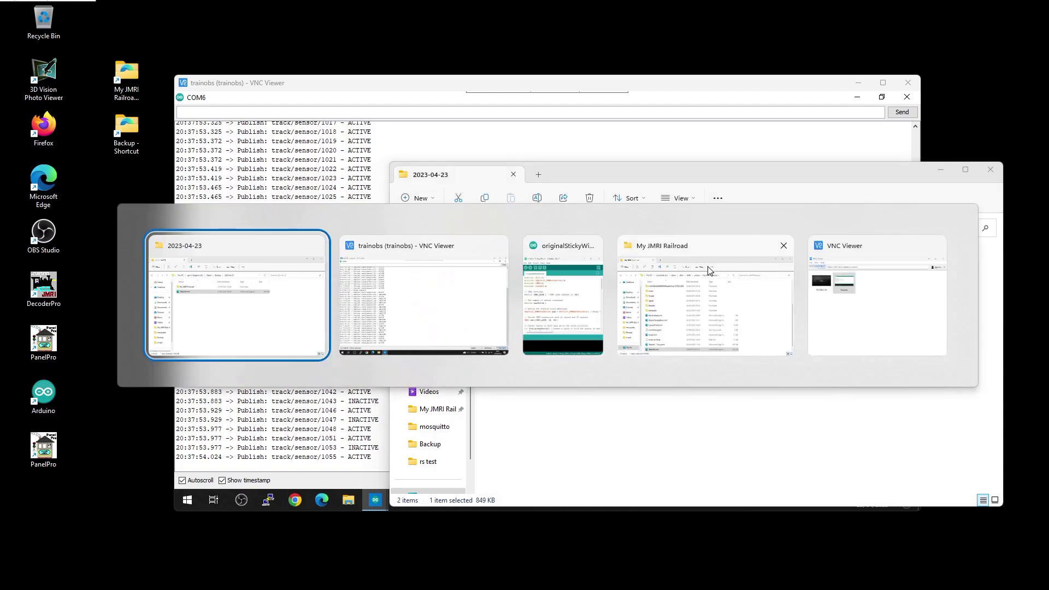
pyautogui.click(711, 270)
pyautogui.hotkey('ctrl', 'v')
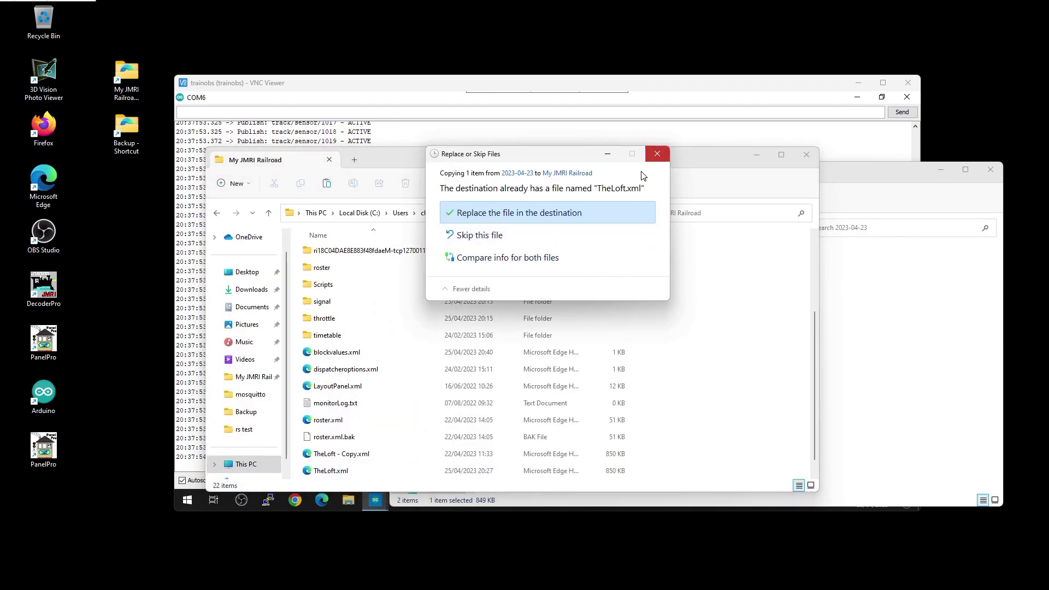
pyautogui.click(657, 154)
pyautogui.moveTo(331, 471); pyautogui.dragTo(690, 370)
pyautogui.click(749, 372)
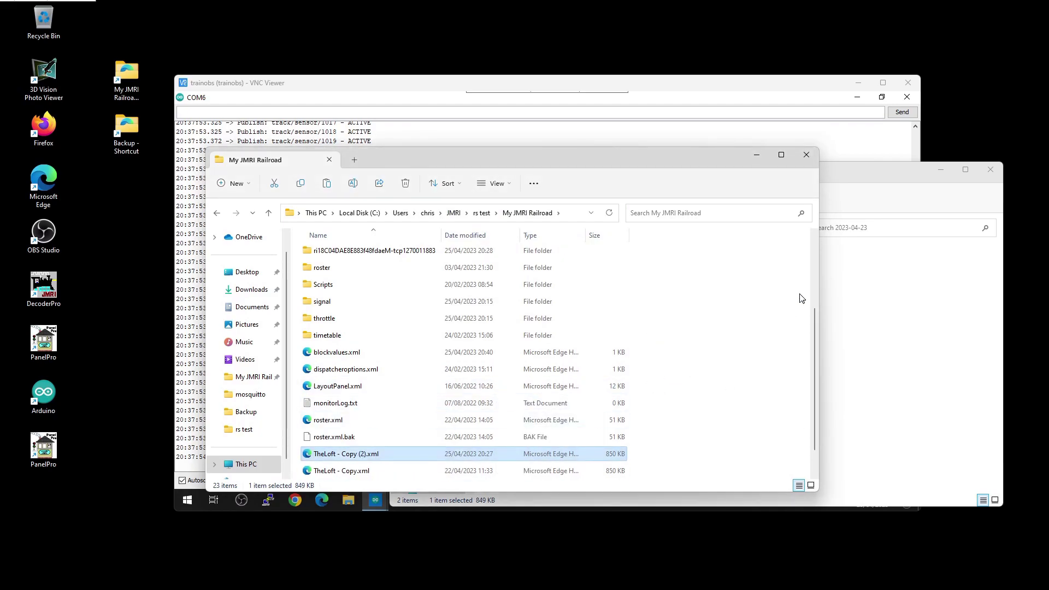
# Step: Paste the edited TheLoft.xml into the My JMRI Railroad folder, replacing the file already there
pyautogui.click(764, 297)
pyautogui.hotkey('ctrl', 'v')
pyautogui.click(498, 218)
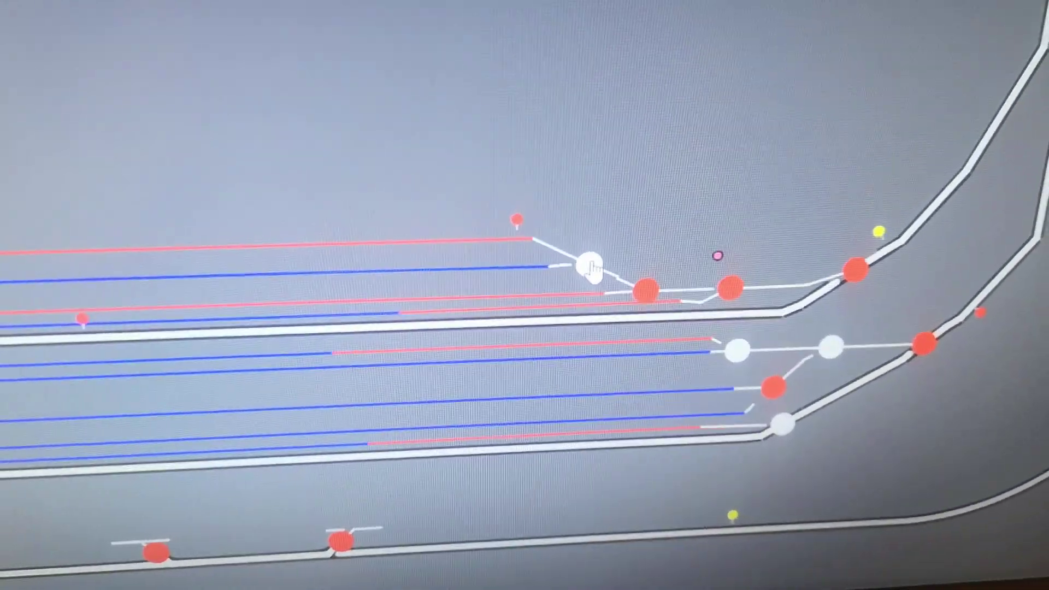
# Step: Test the turnouts on the layout panel by toggling the three linked ones in the upper yard and the first one in the lower yard
pyautogui.click(592, 258)
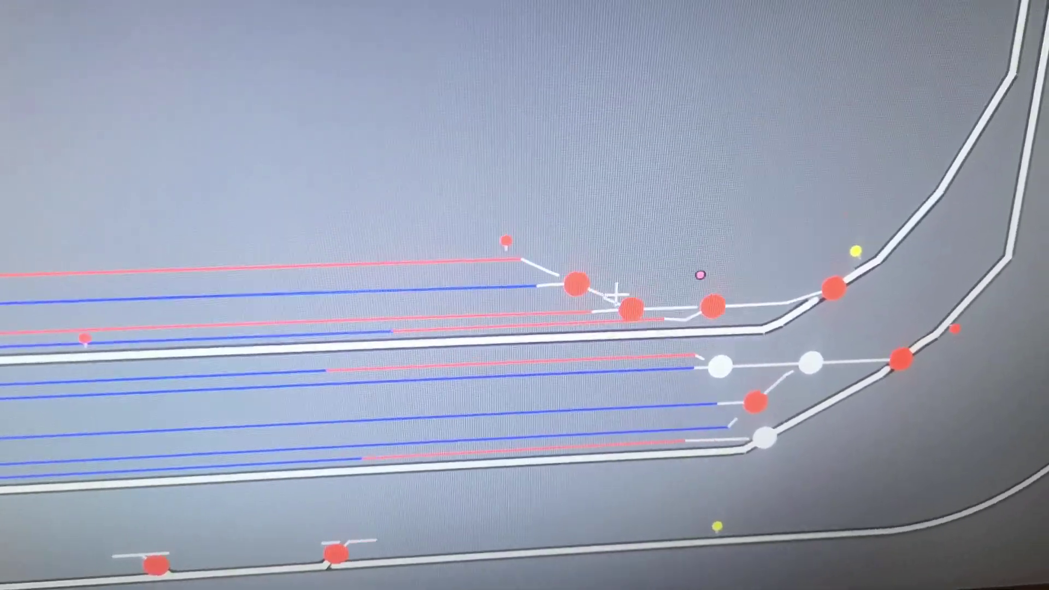
pyautogui.click(644, 302)
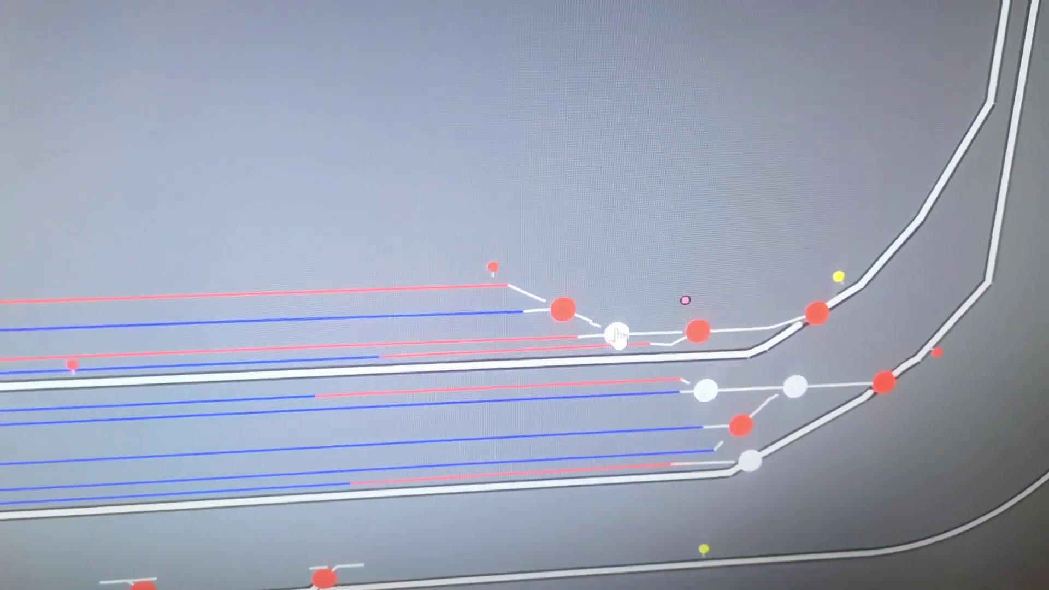
pyautogui.click(624, 327)
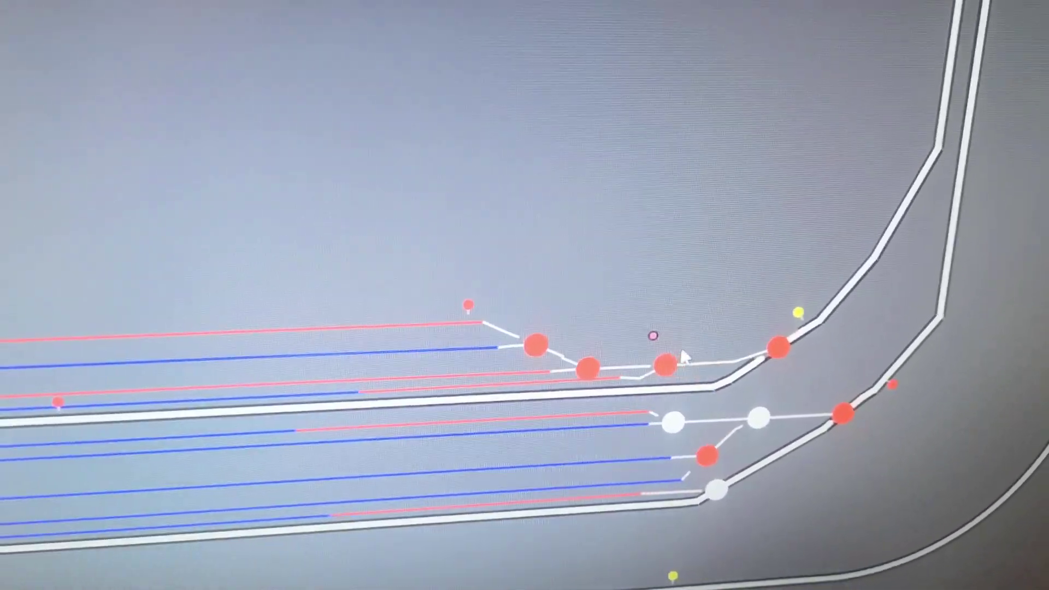
pyautogui.click(655, 377)
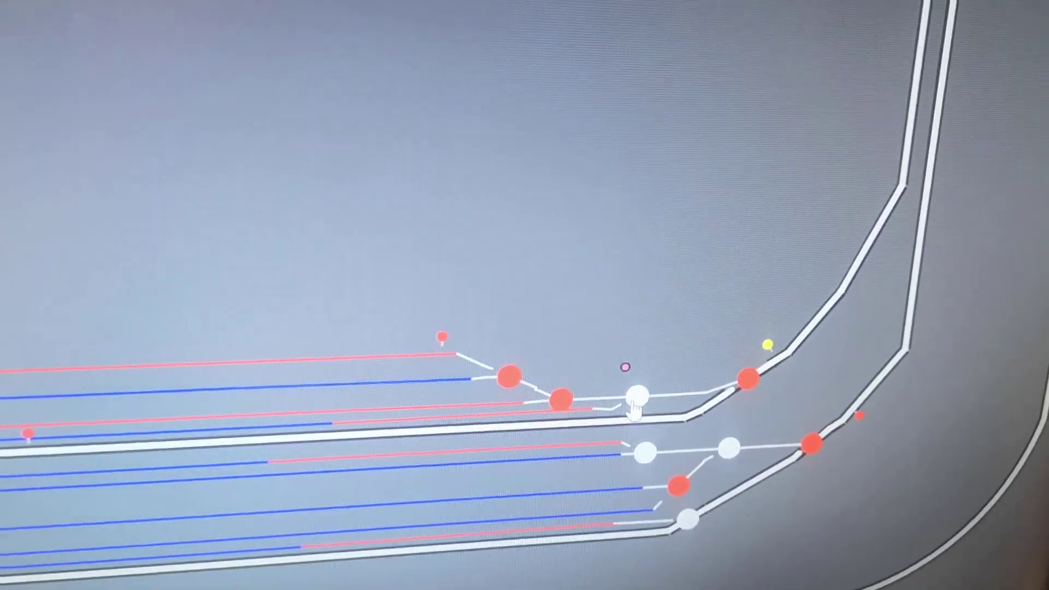
pyautogui.click(637, 386)
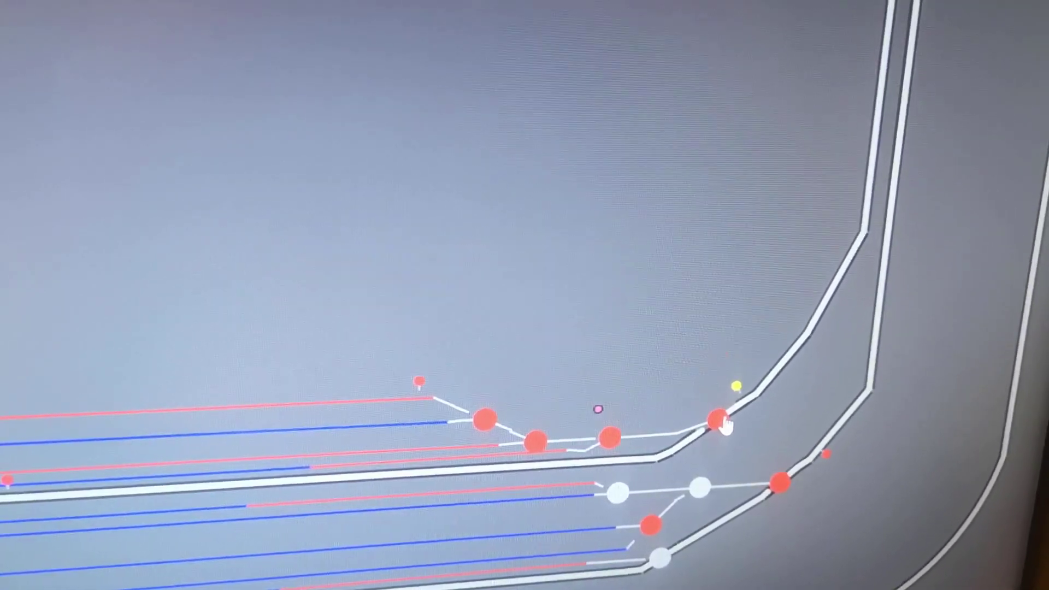
pyautogui.click(619, 494)
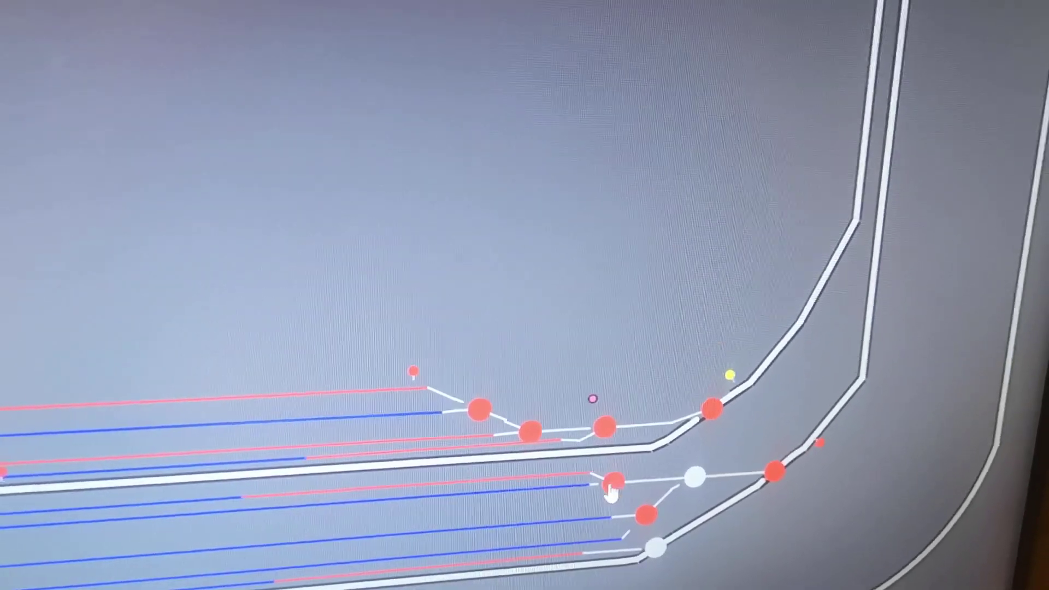
pyautogui.click(618, 493)
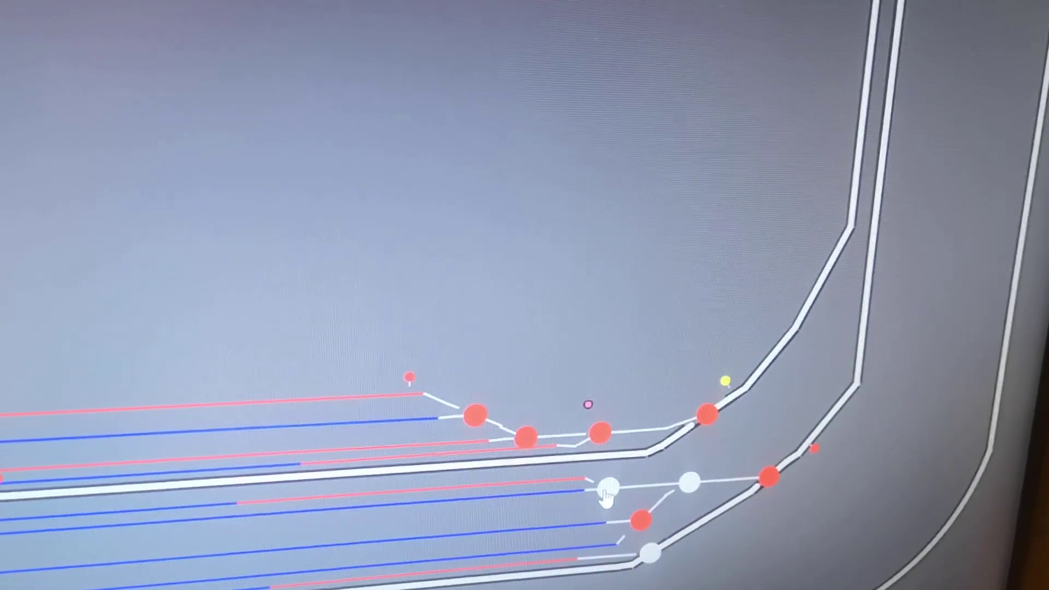